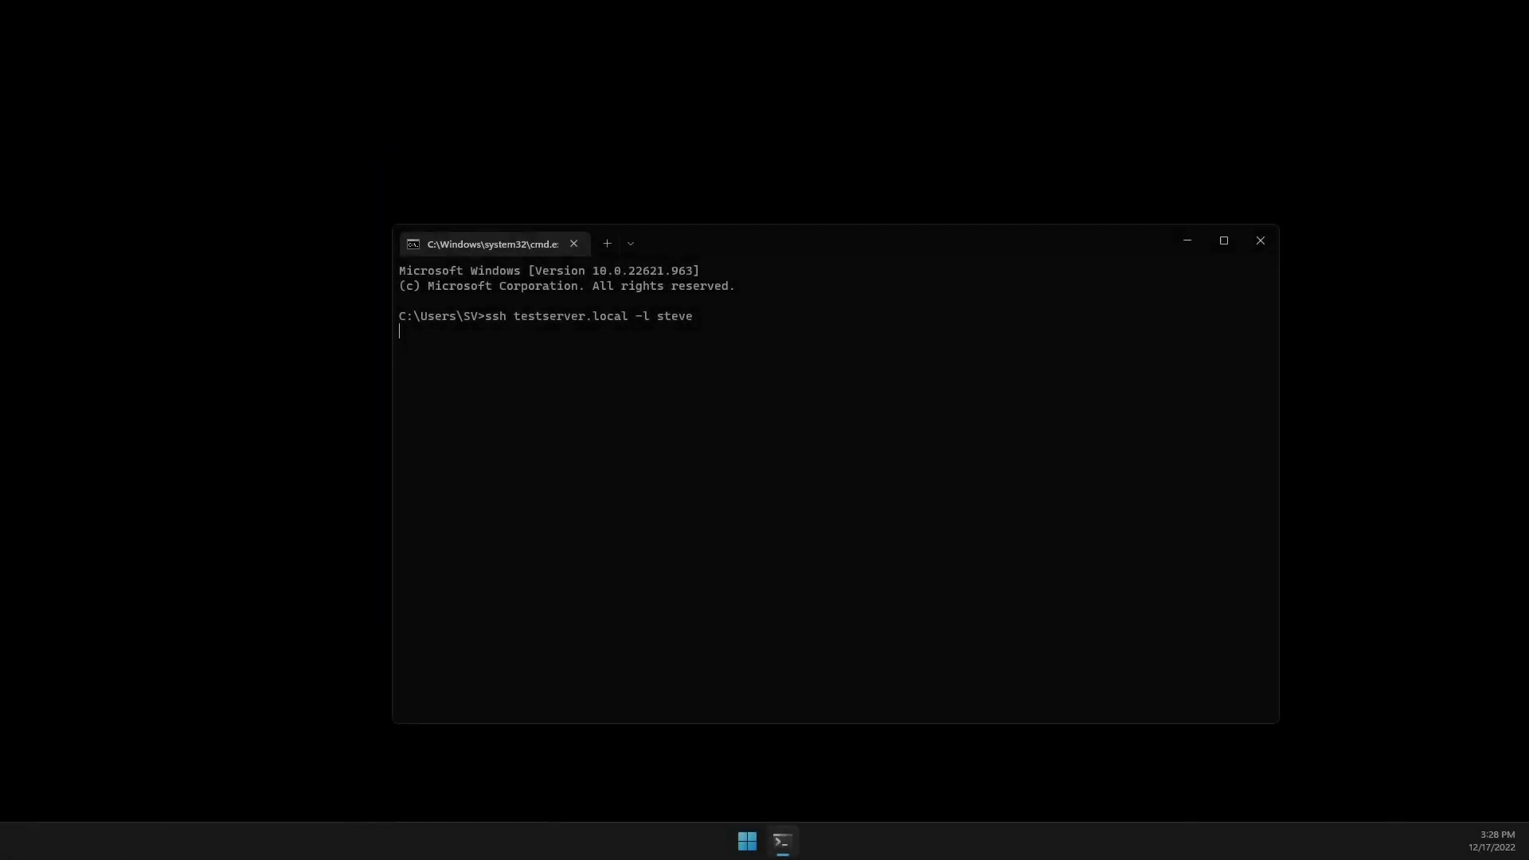
Launch a Command Prompt window from the Start menu.
key("Return")
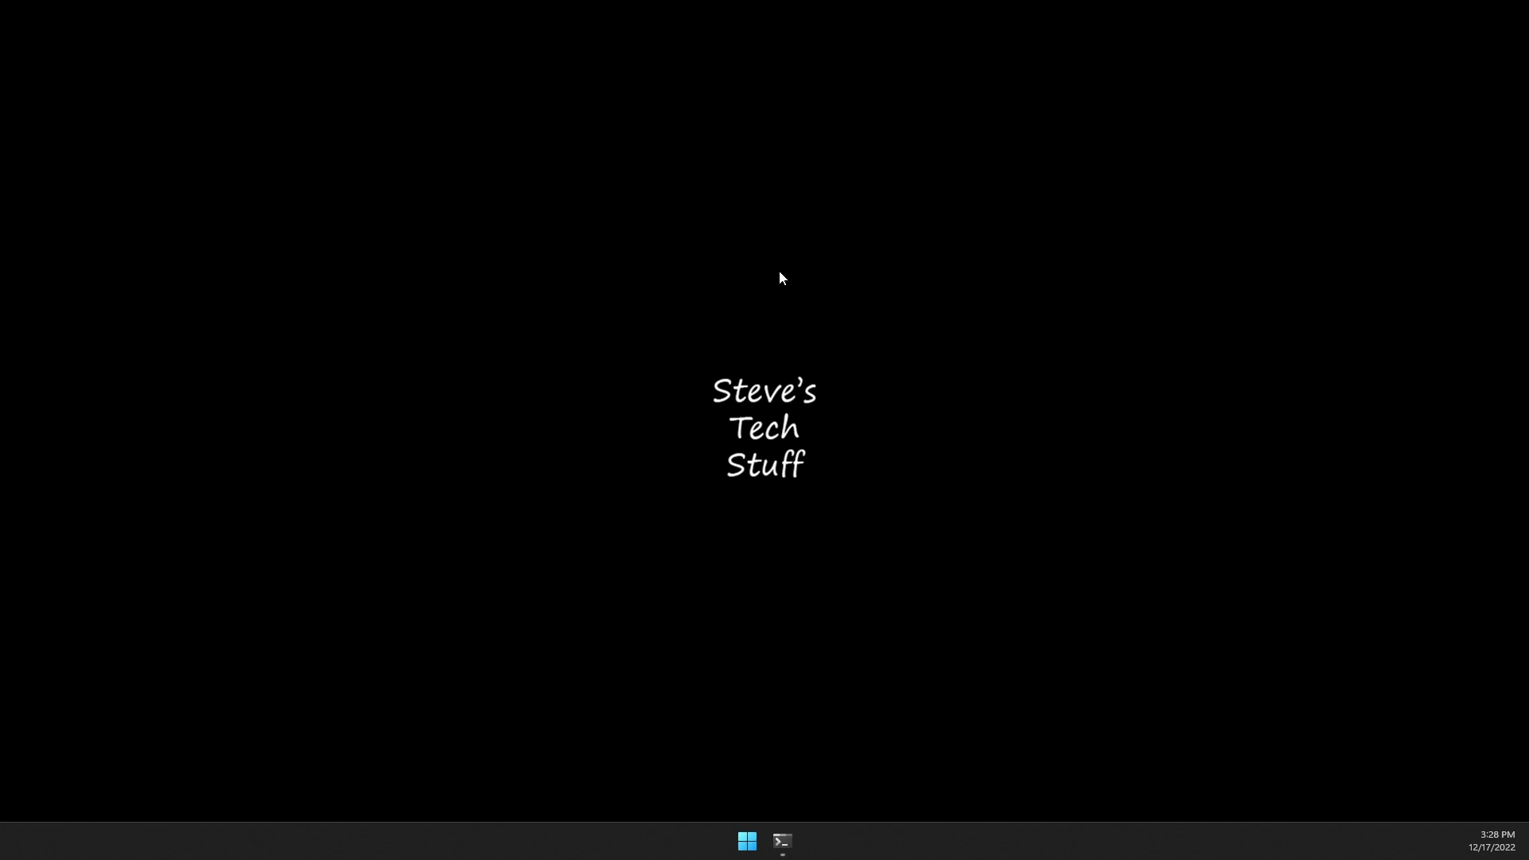
SSH into testserver.local with the user's login name and accept the host key.
left_click(782, 839)
type("ssh ")
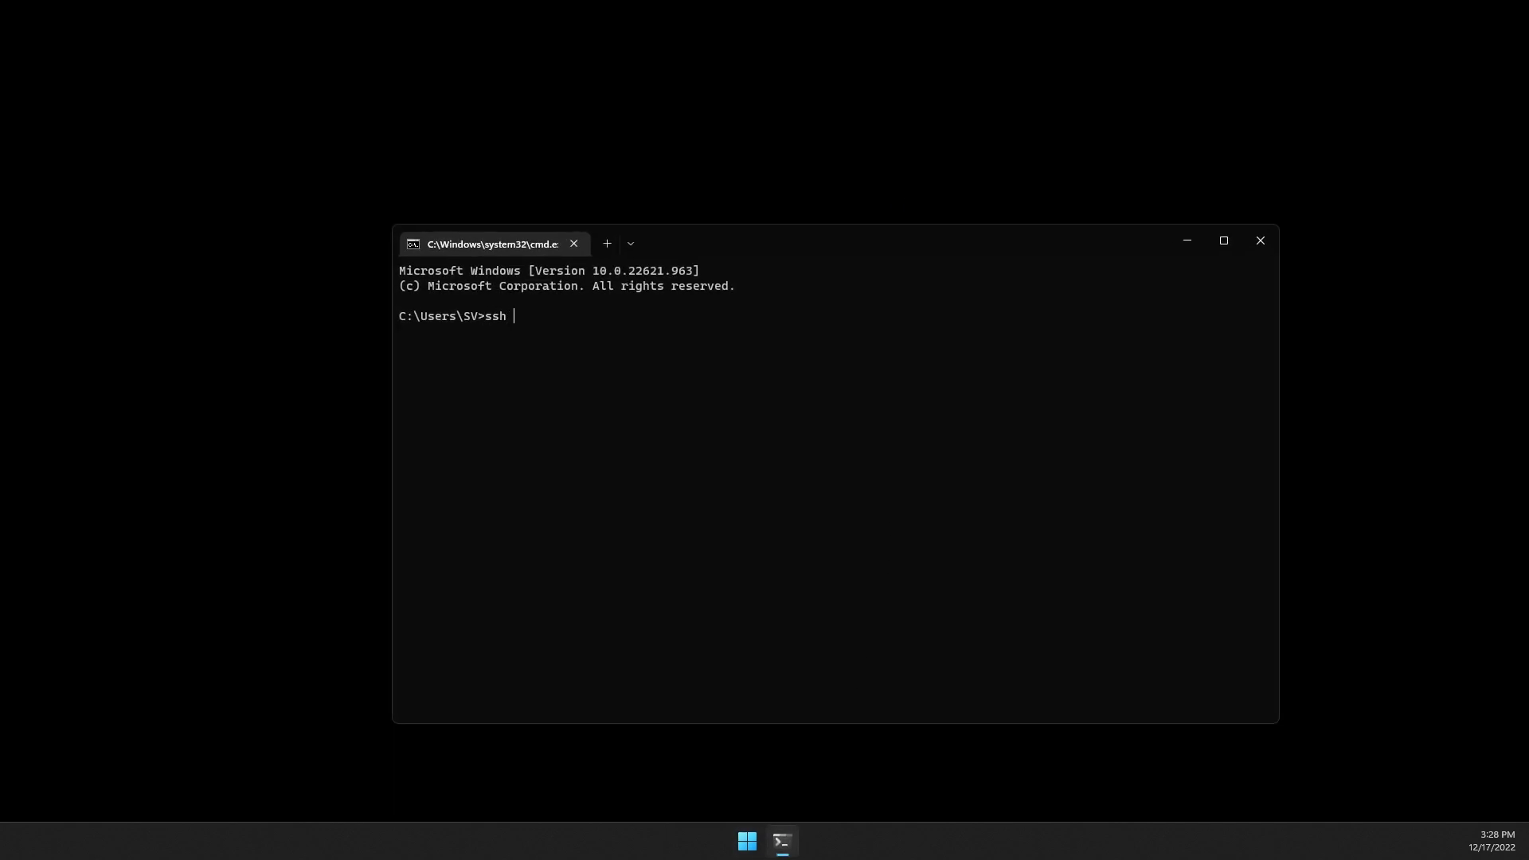
type("testserver.")
type("local")
type(" -;")
type(" steve")
key("Return")
type("yes")
key("Return")
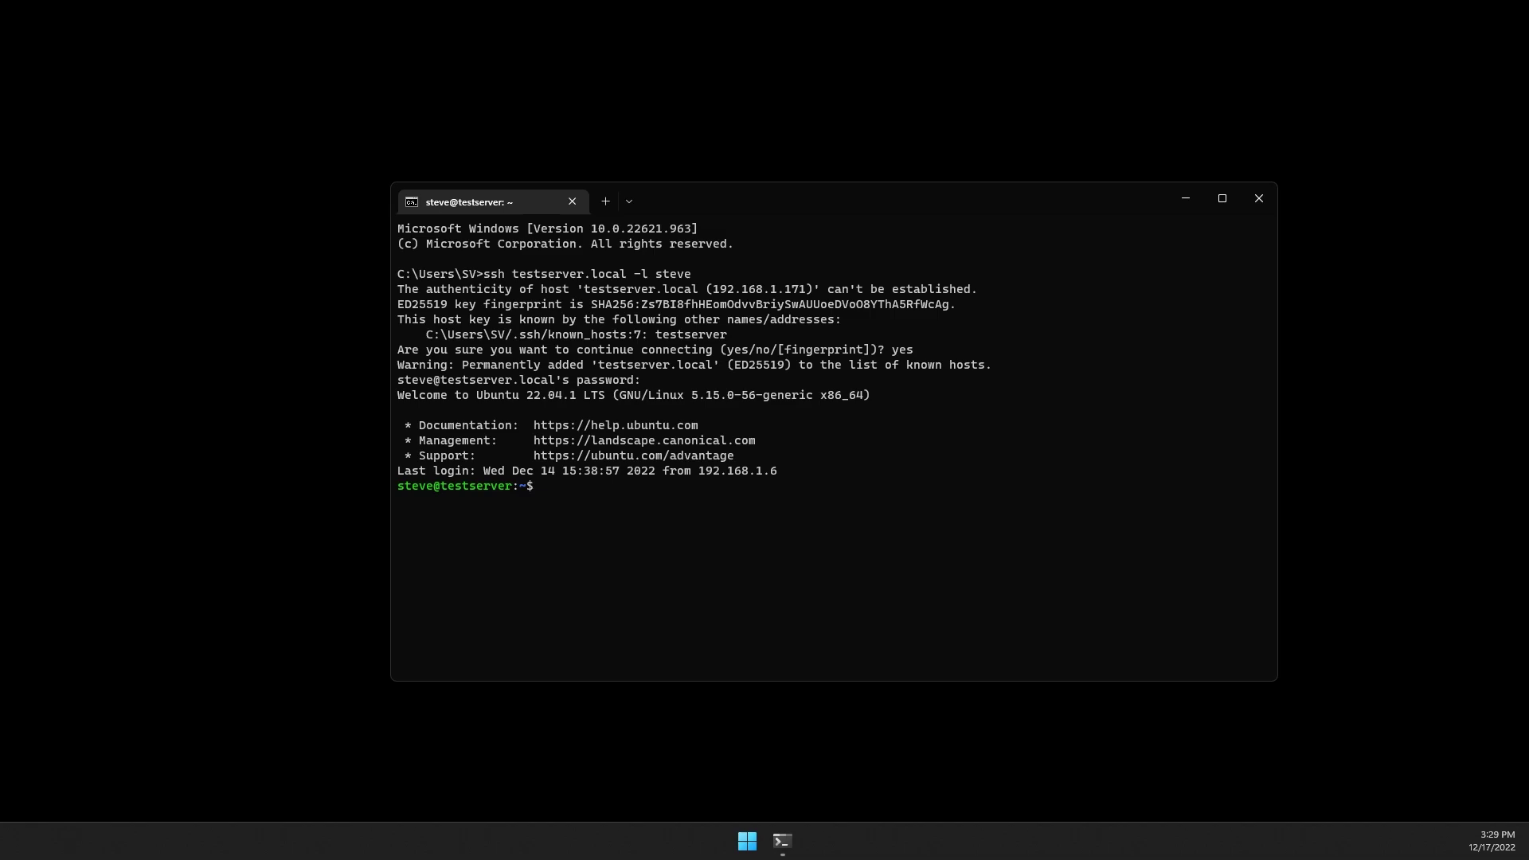
Paste and run the docker run command for ghcr.io/tasmoadmin/tasmoadmin:latest publishing port 8000.
right_click(710, 523)
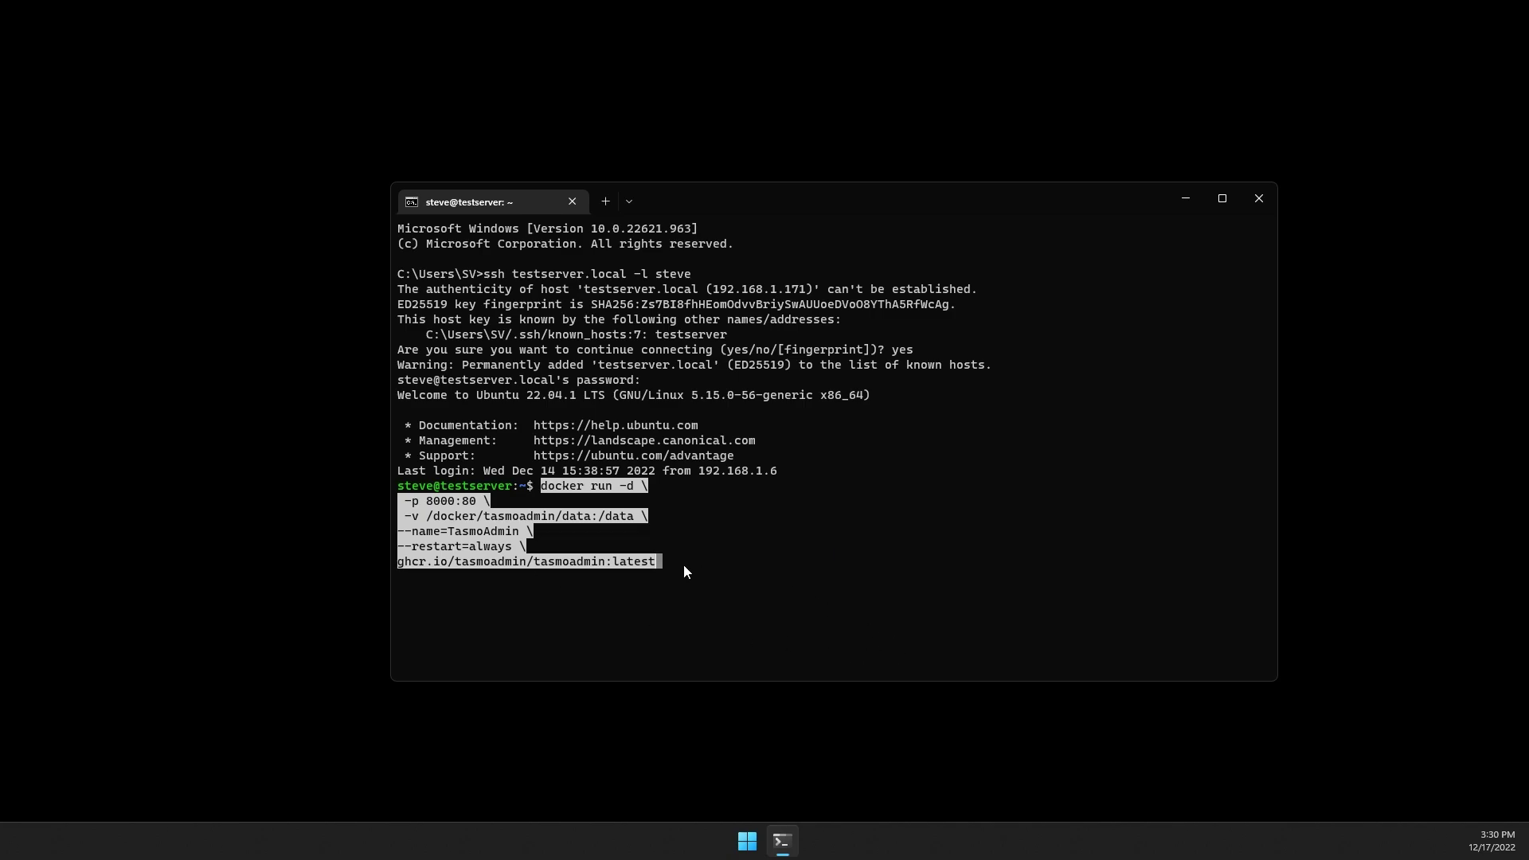
key("Return")
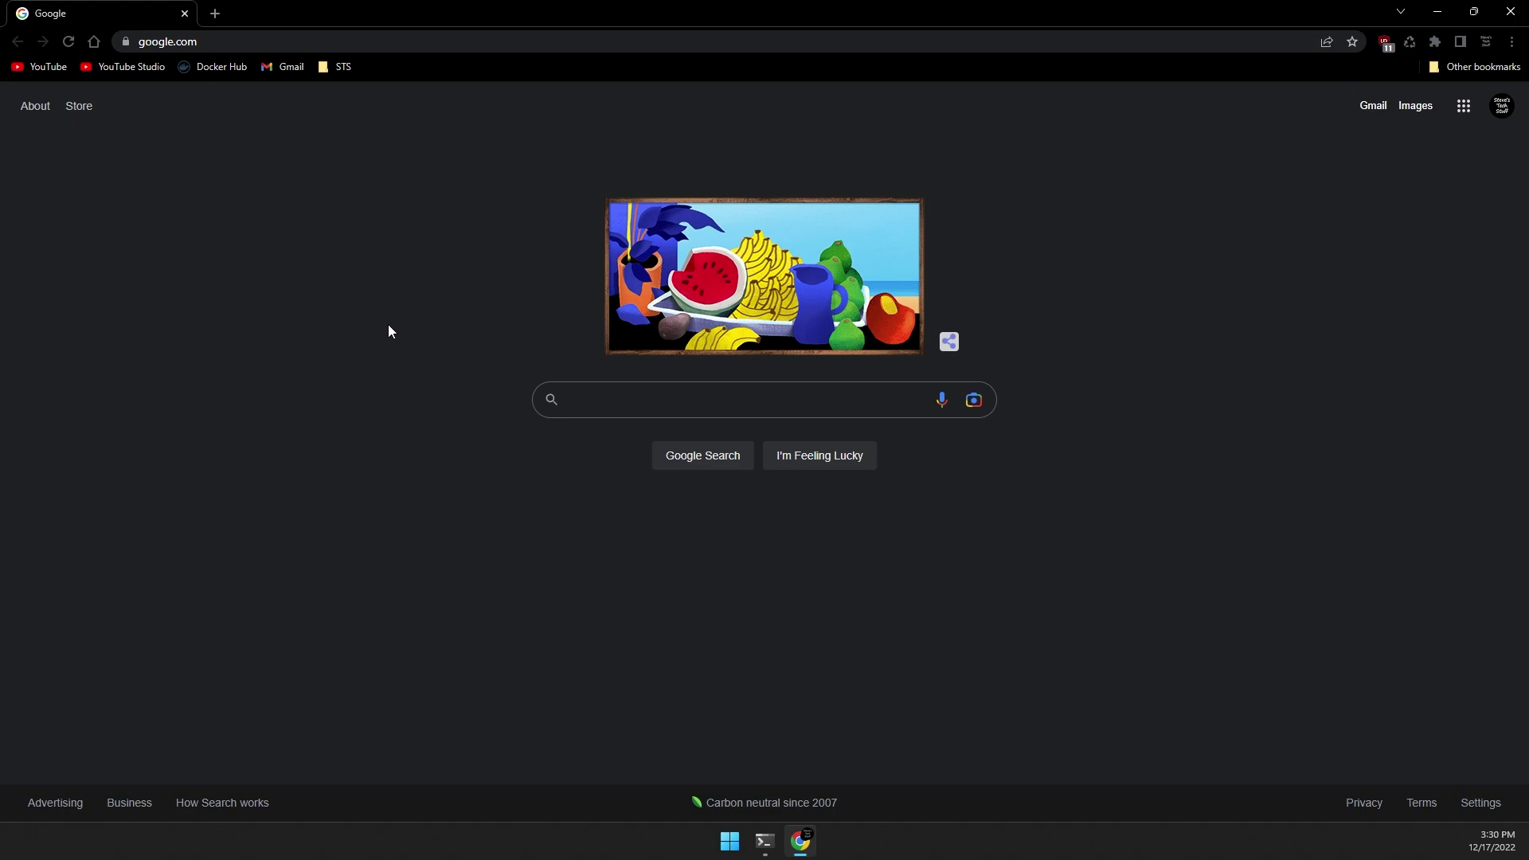
Browse to the TasmoAdmin page at testserver:8000/start in Chrome.
key("ctrl+l")
type("testese")
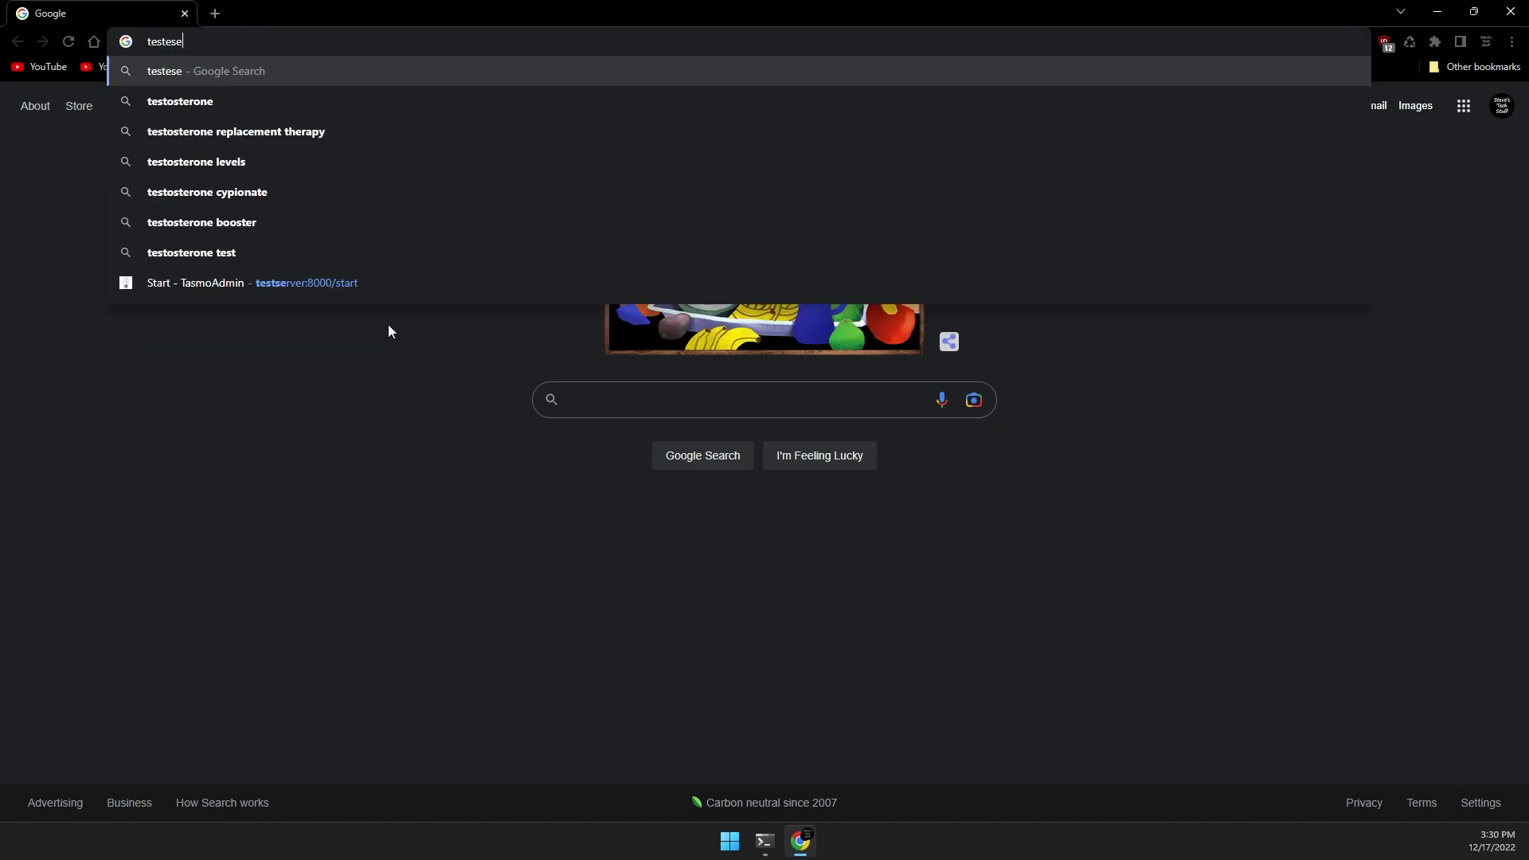
type("rver:8000/start")
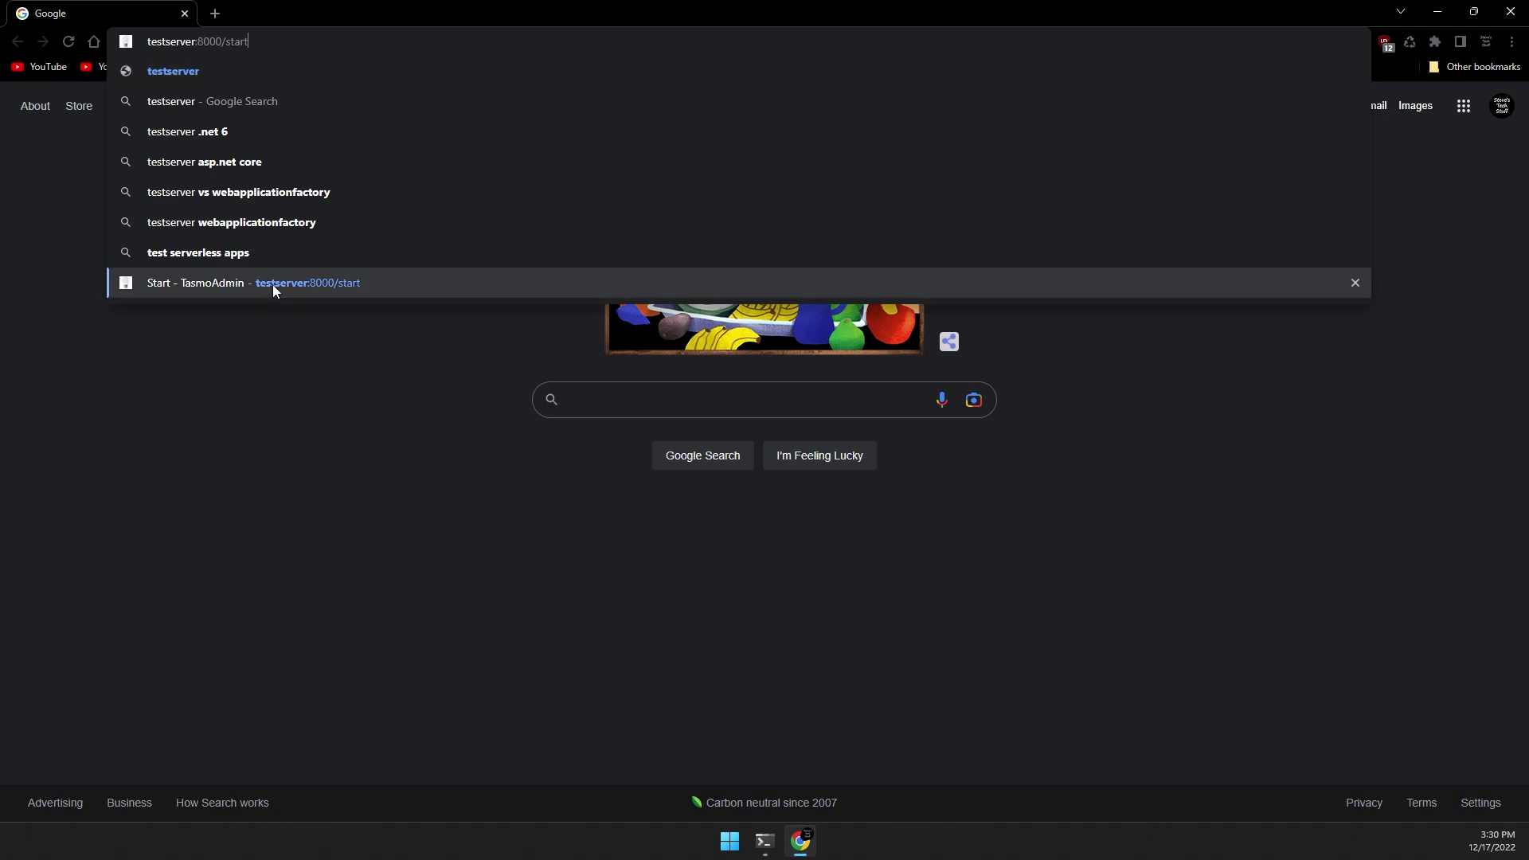
left_click(279, 284)
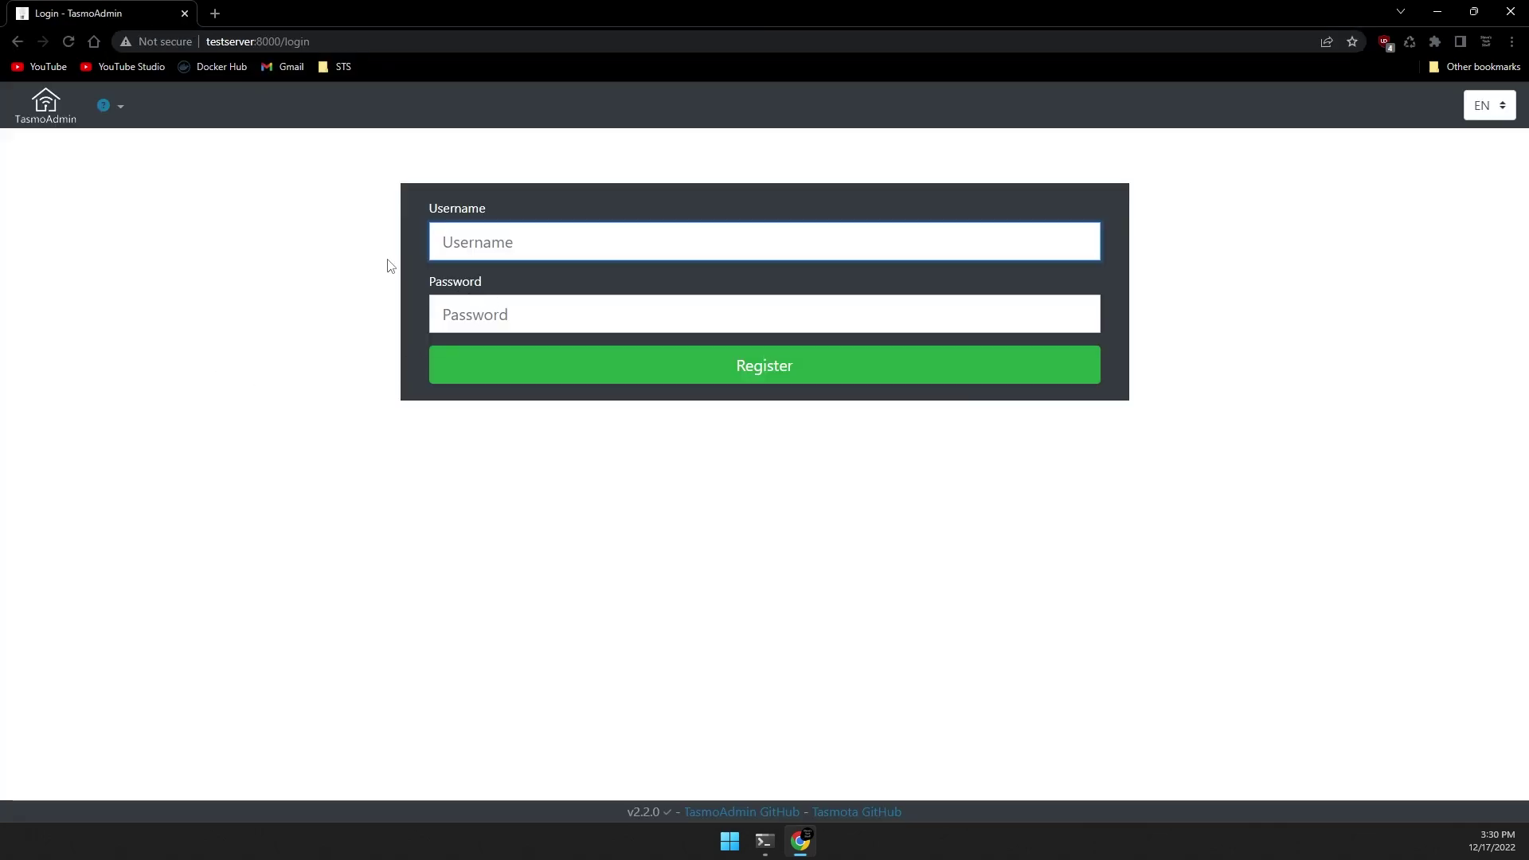
Register a TasmoAdmin admin account with the chosen username and password.
left_click(510, 242)
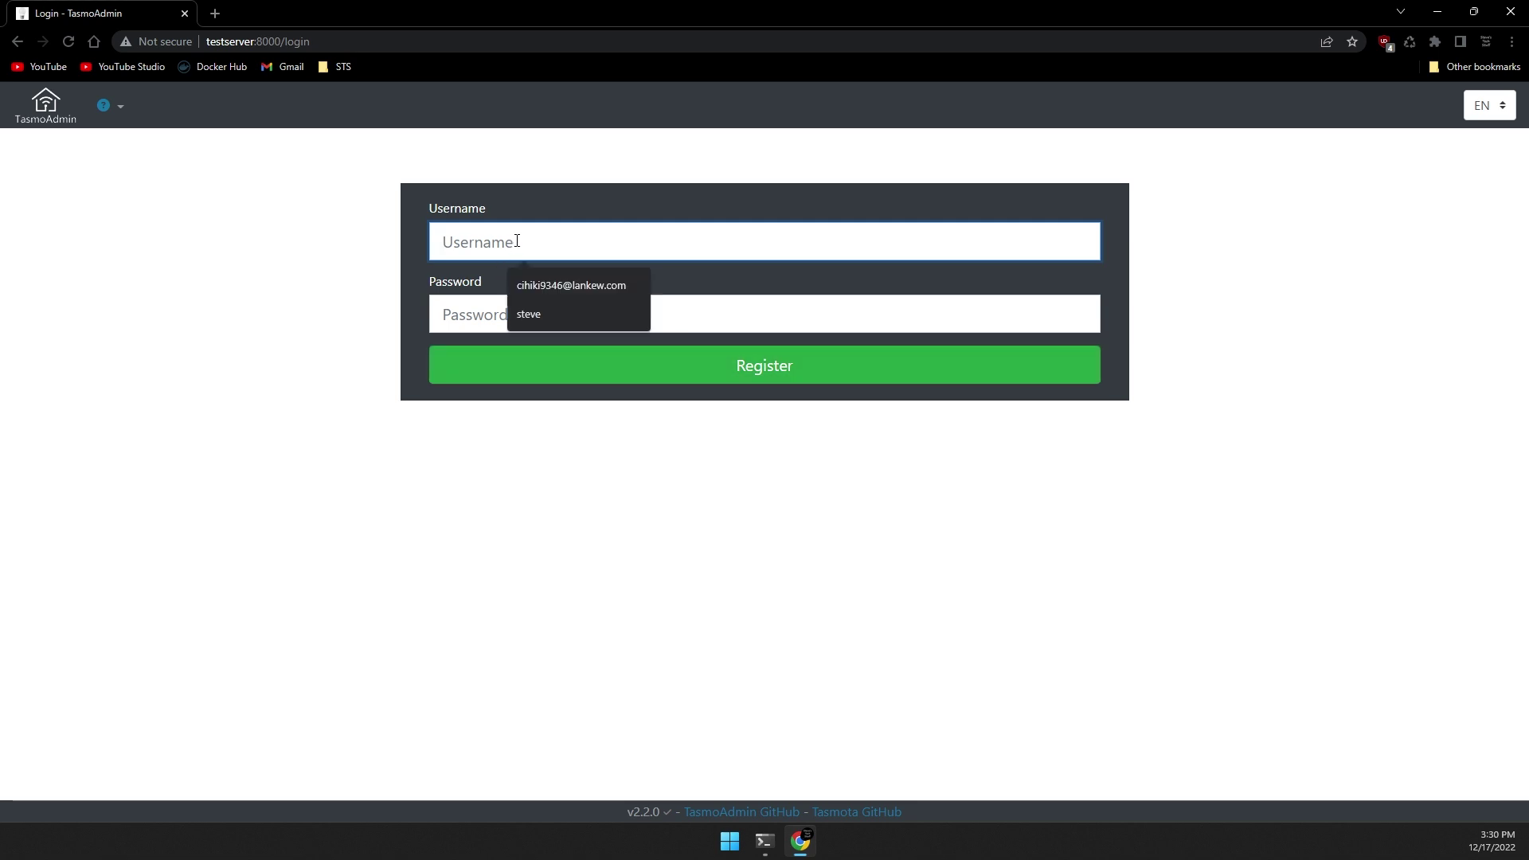
type("steve")
left_click(444, 314)
type("test")
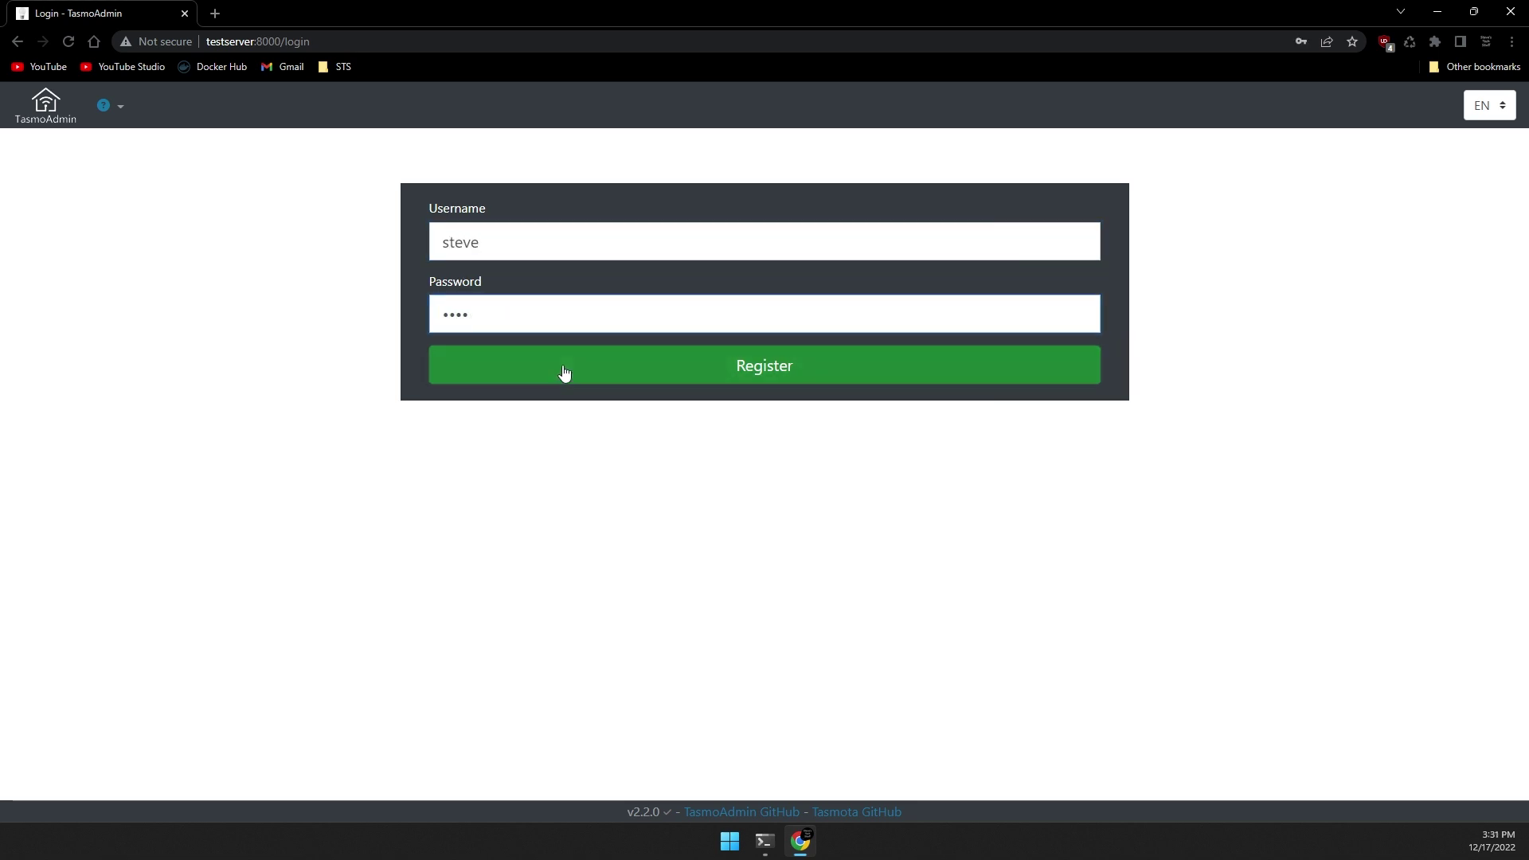
left_click(564, 375)
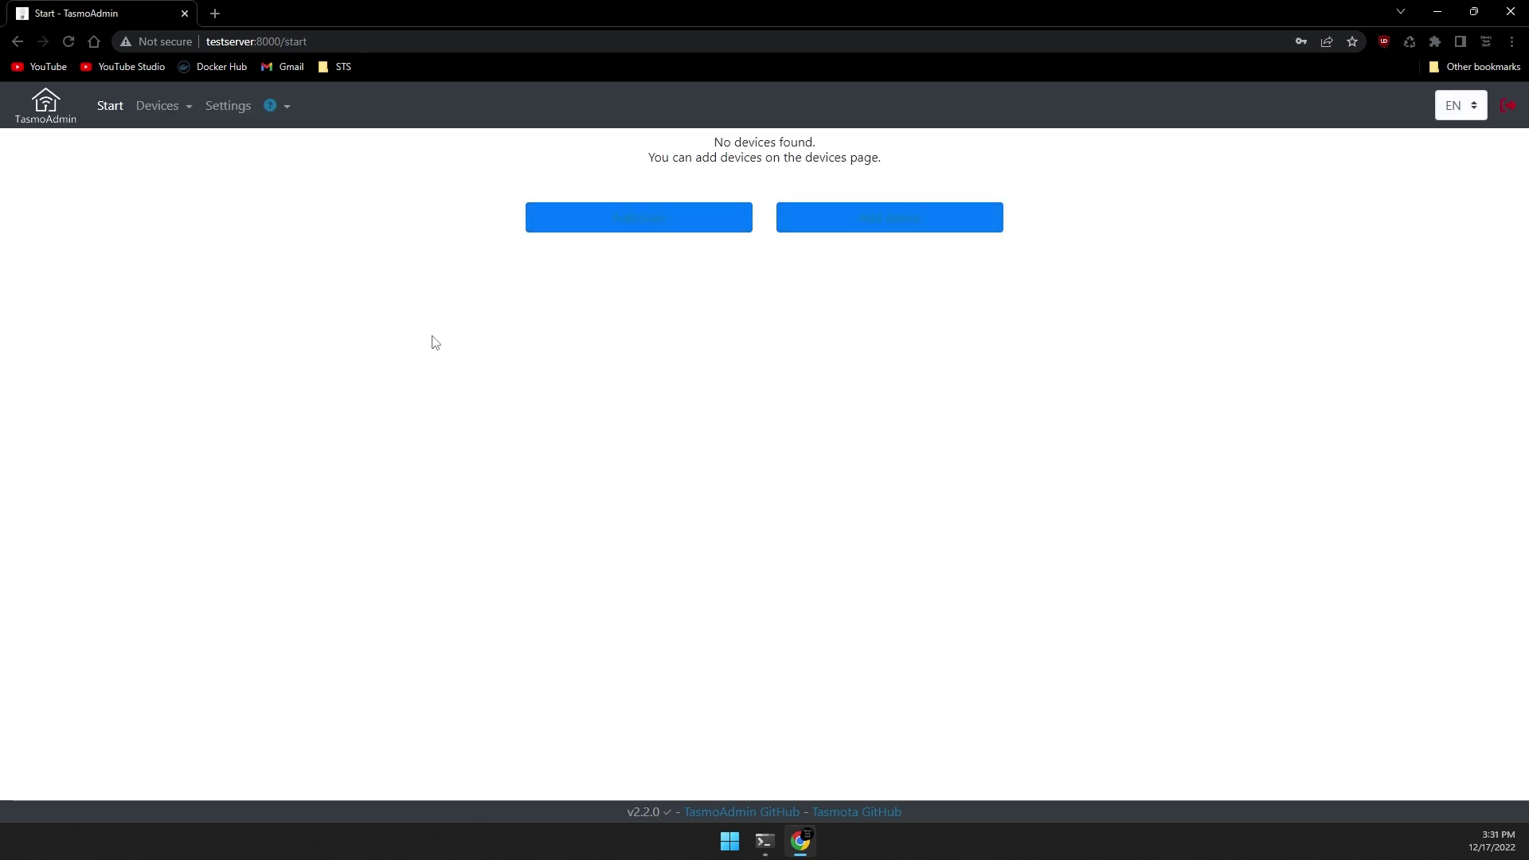
Set NightMode to Always in Settings and save.
left_click(229, 106)
scroll(517, 342, "down", 4)
left_click(802, 490)
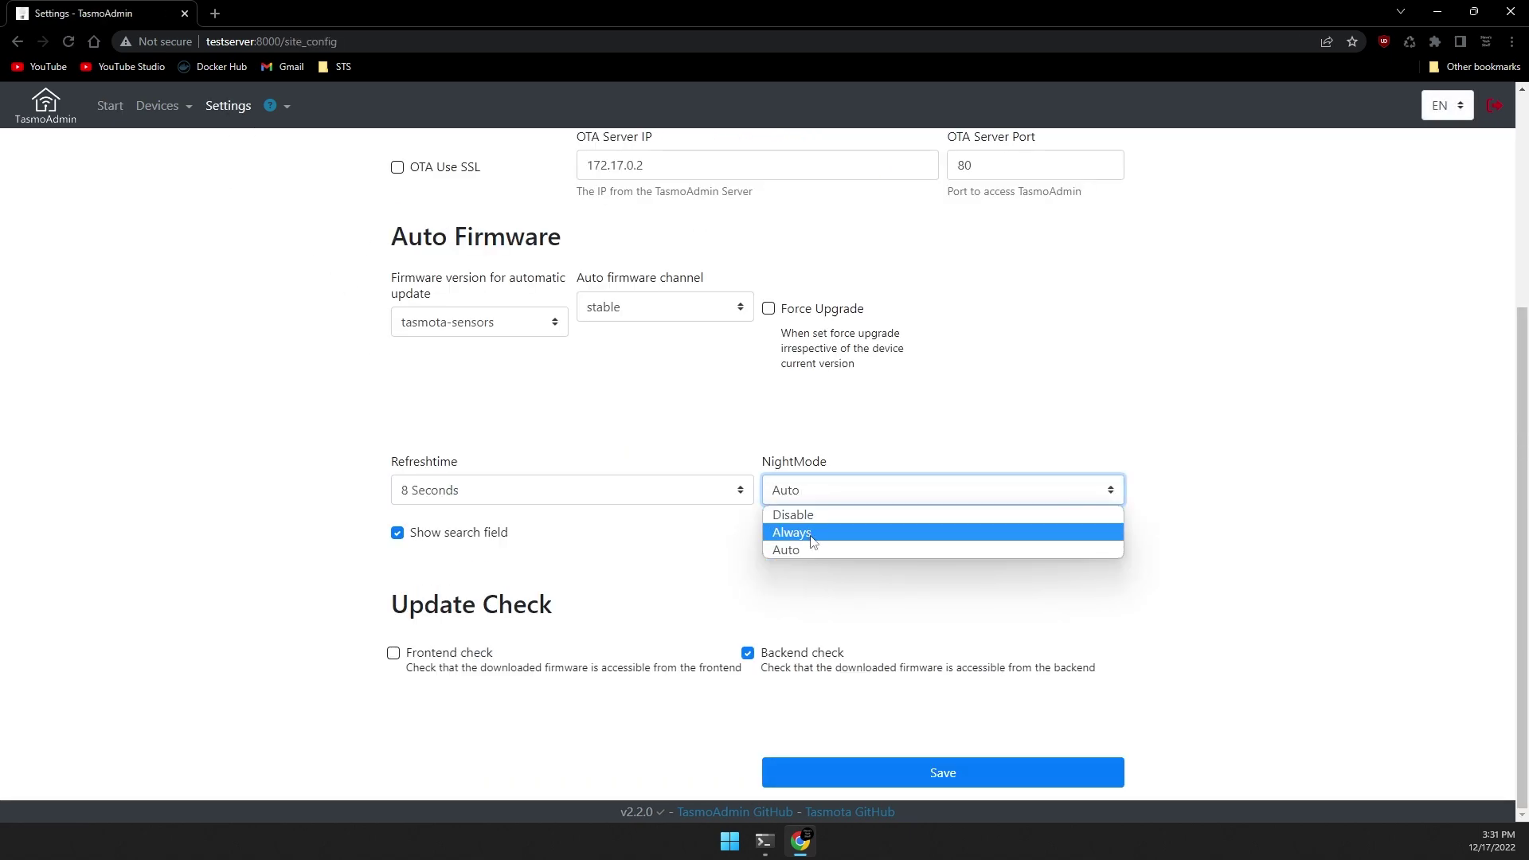
left_click(810, 531)
left_click(915, 774)
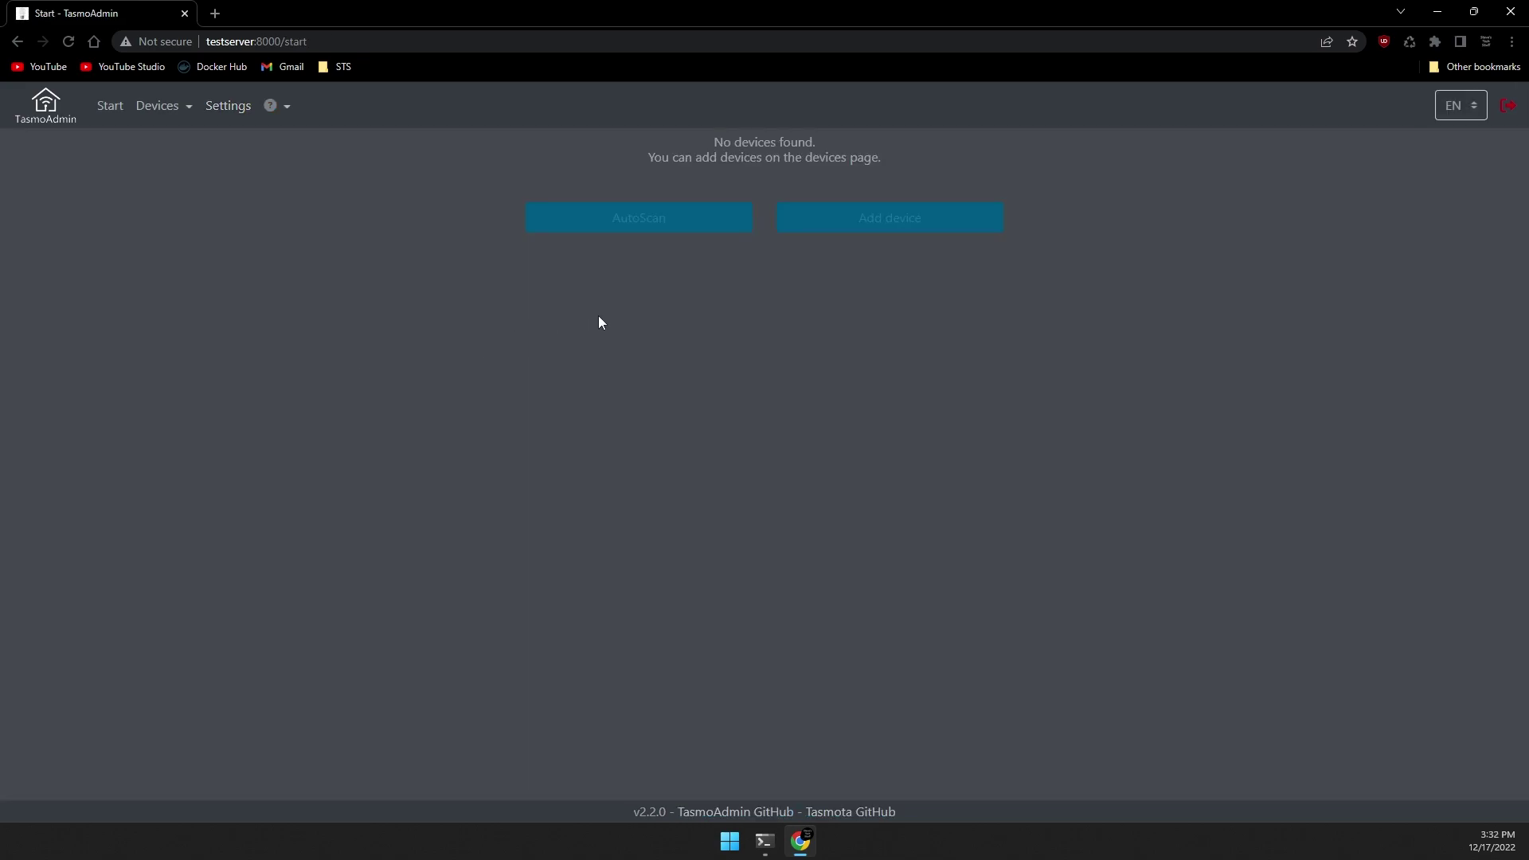
Set the AutoScan range from 192.168.1.1 to 192.168.1.254, keeping device username admin.
left_click(635, 219)
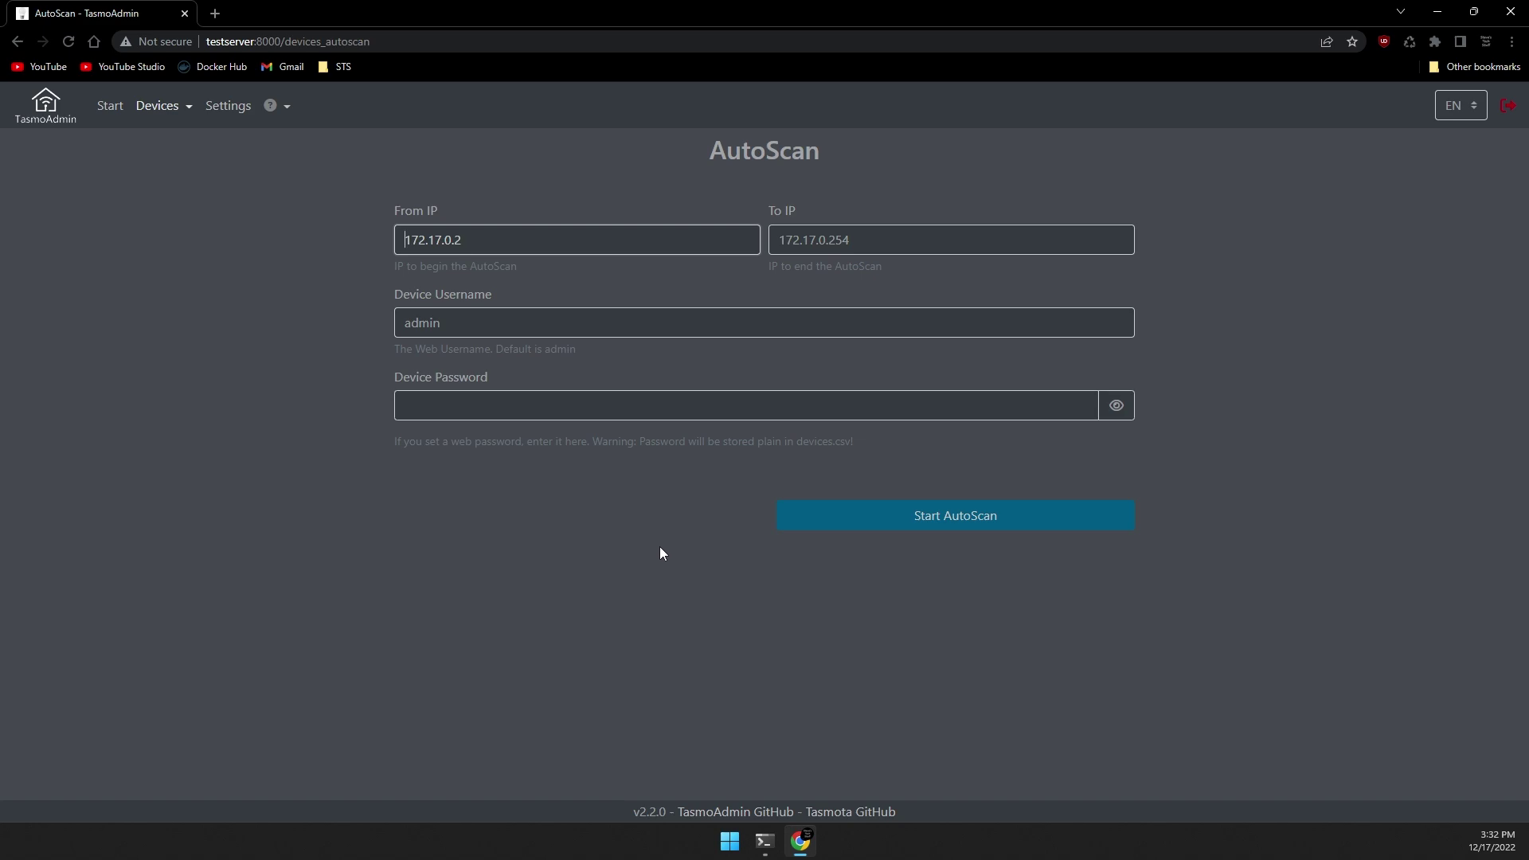
double_click(573, 249)
type("1921")
type(".168.1.1")
key("Tab")
type("192.168.1.254")
key("Tab")
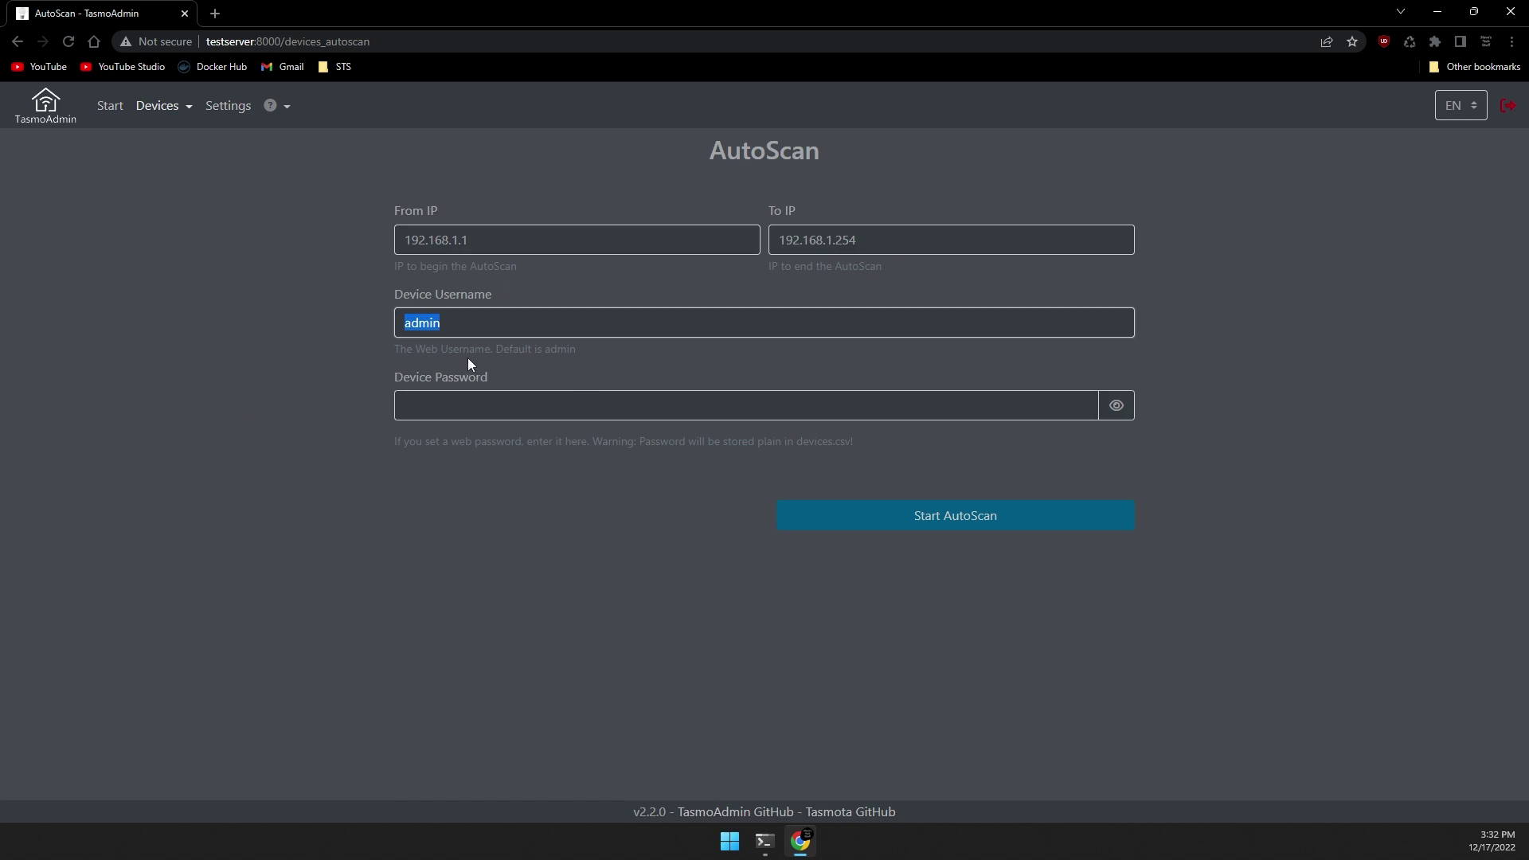
left_click(494, 483)
Run the AutoScan and save both found devices, Front Yard Tasmota and 3D Power.
left_click(958, 518)
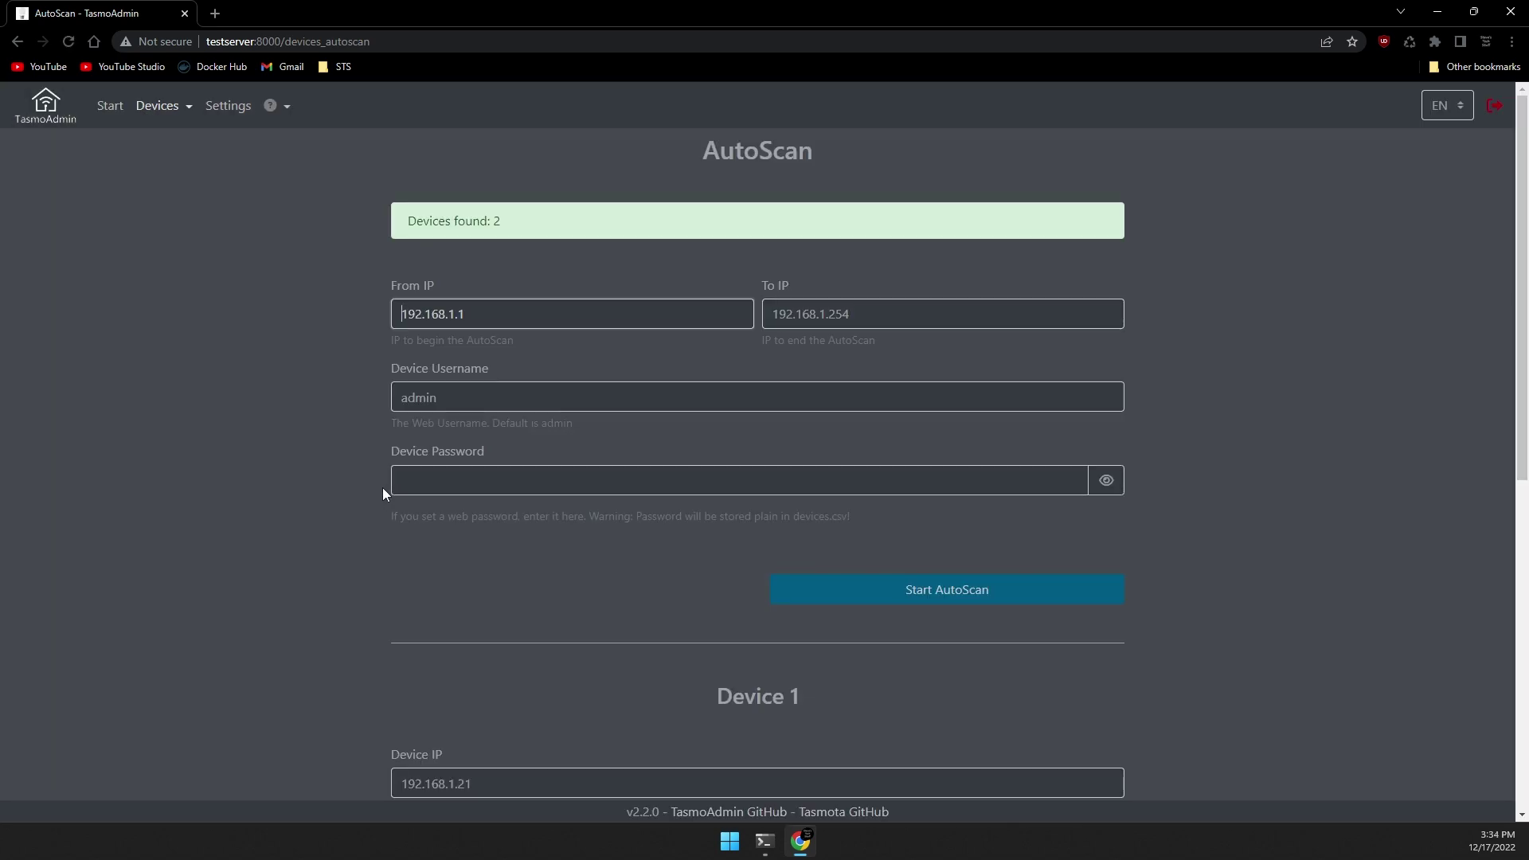
scroll(437, 505, "down", 8)
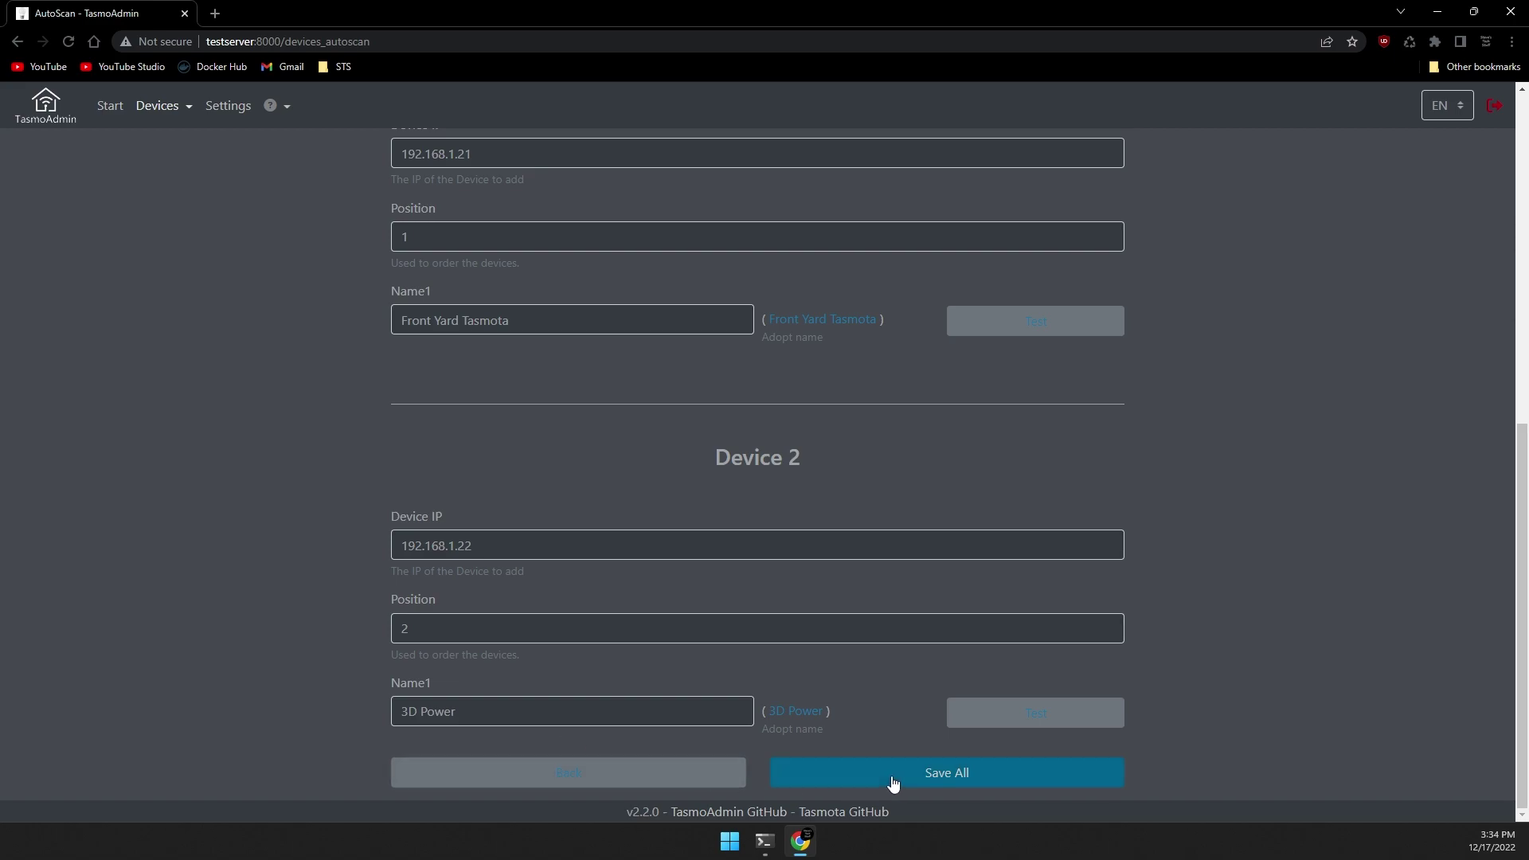
left_click(958, 775)
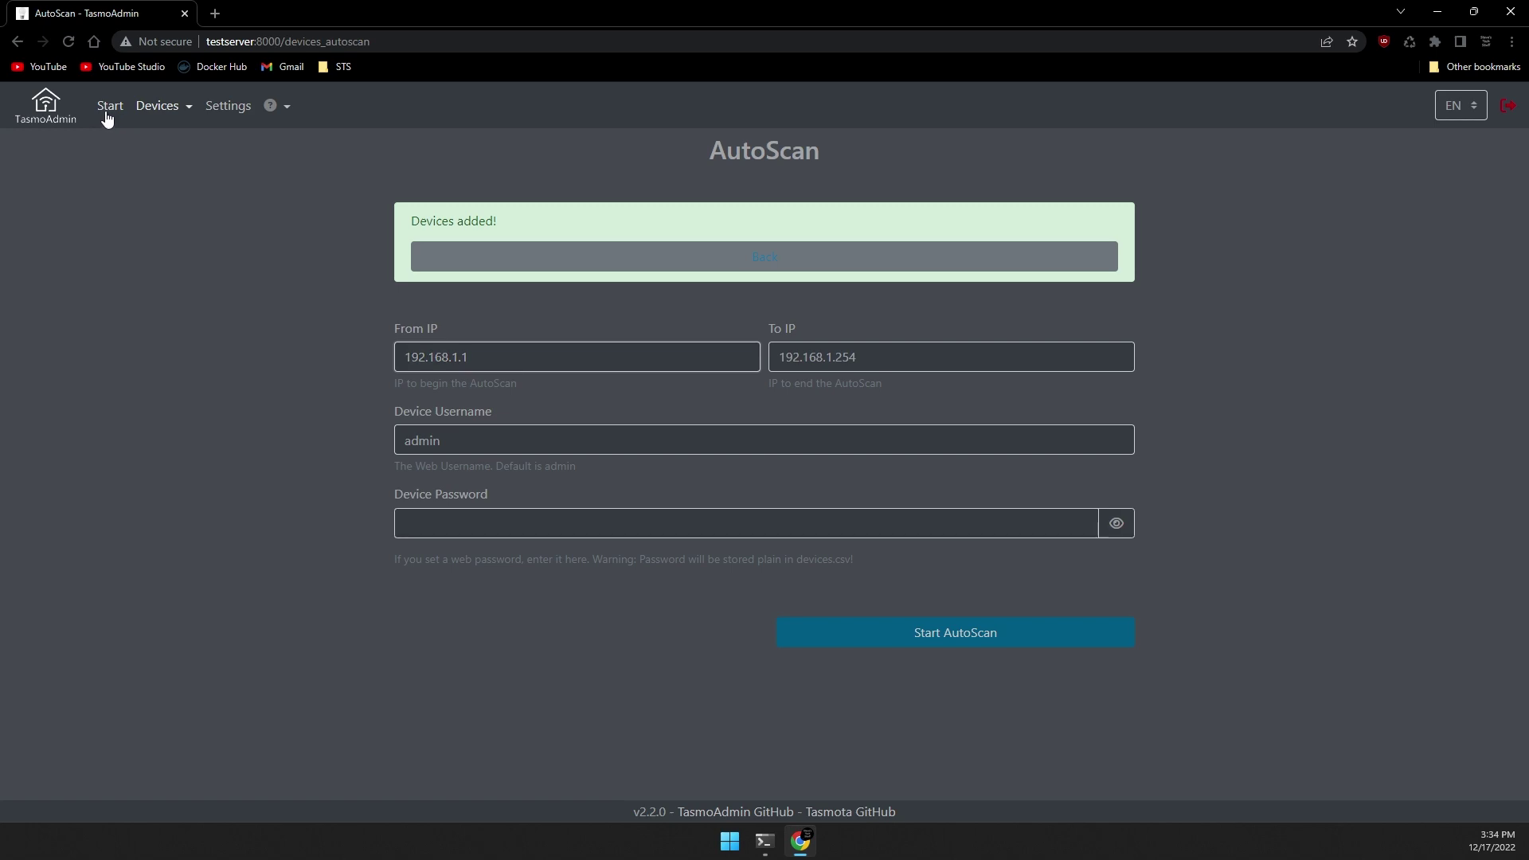
Switch 3D Power on and then back off from the Start page.
left_click(107, 109)
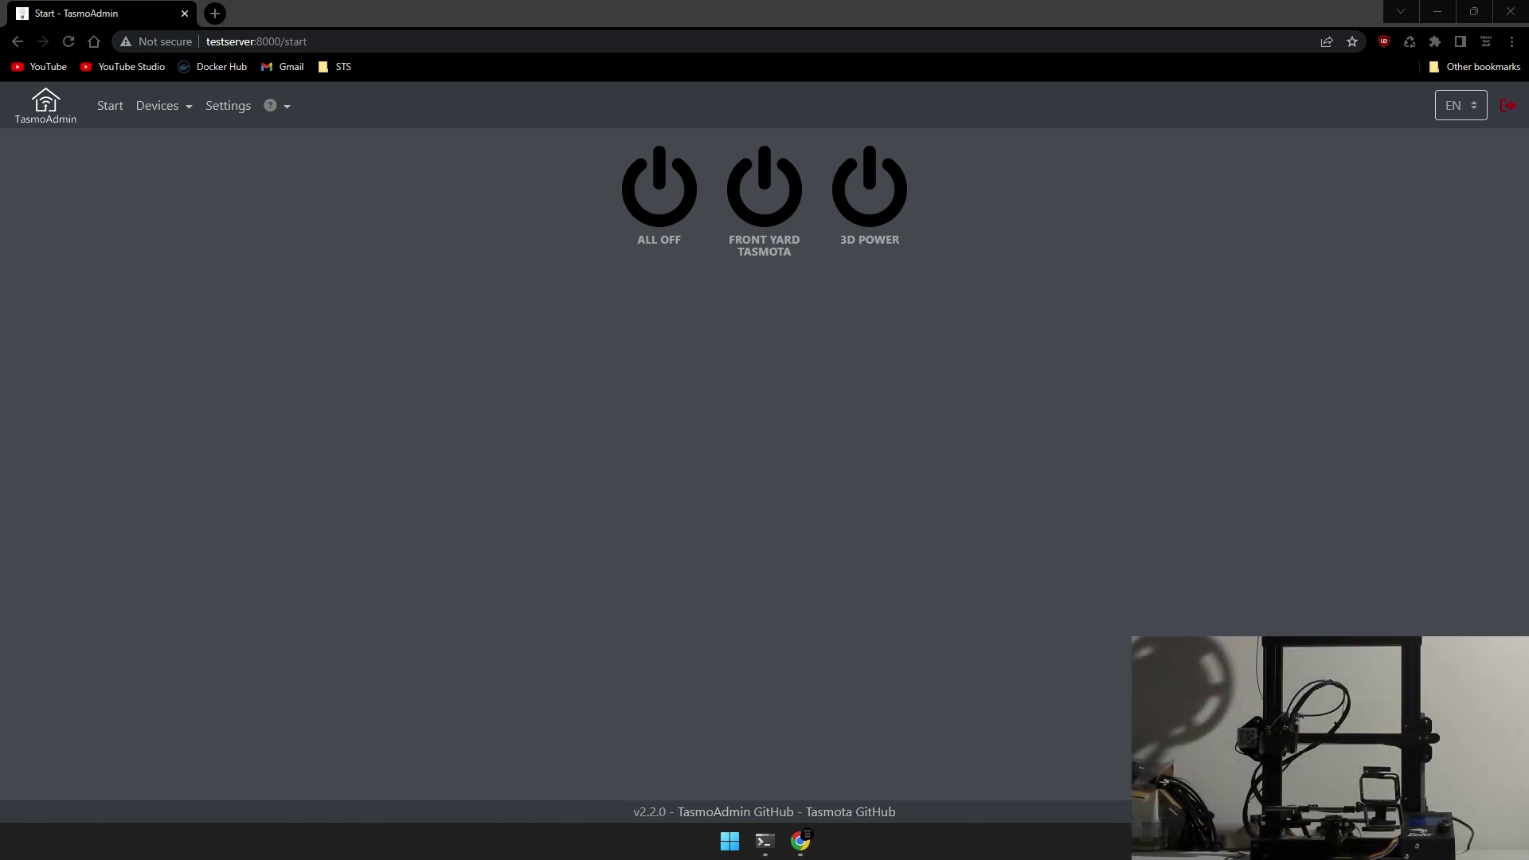
left_click(885, 201)
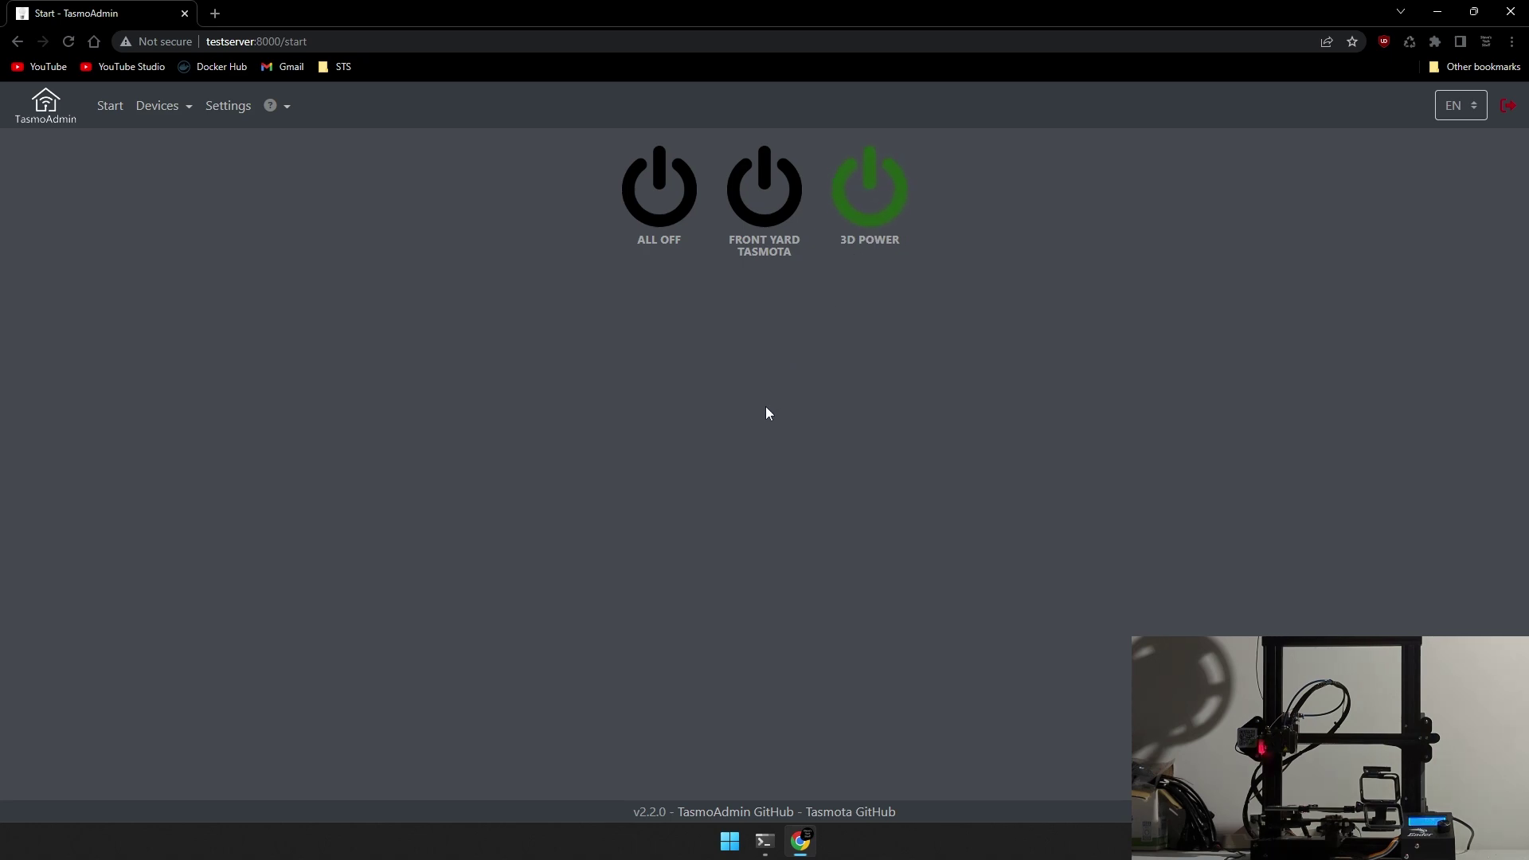
left_click(858, 196)
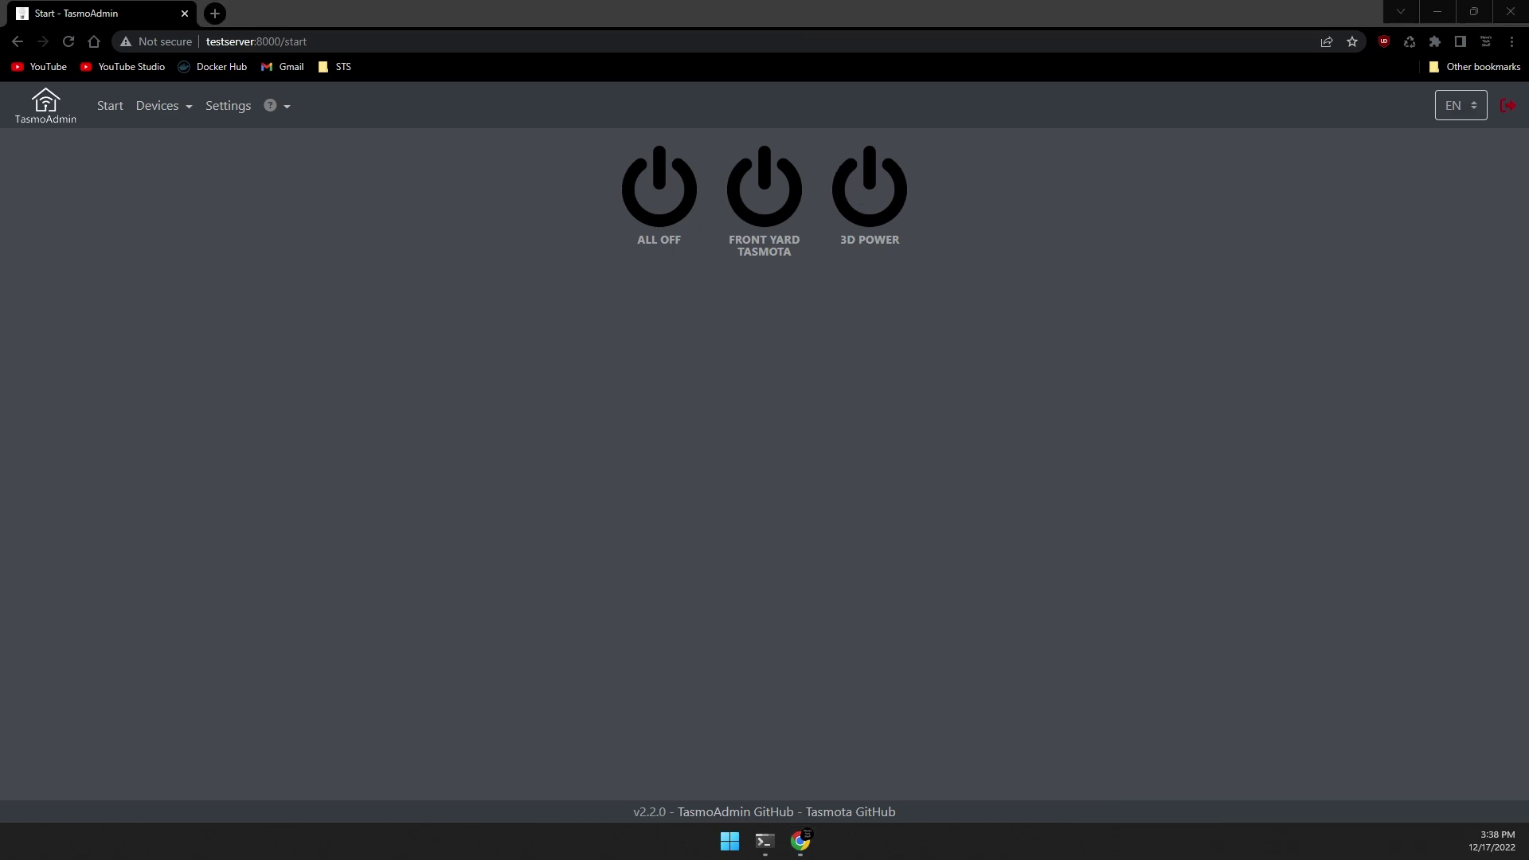
left_click(221, 119)
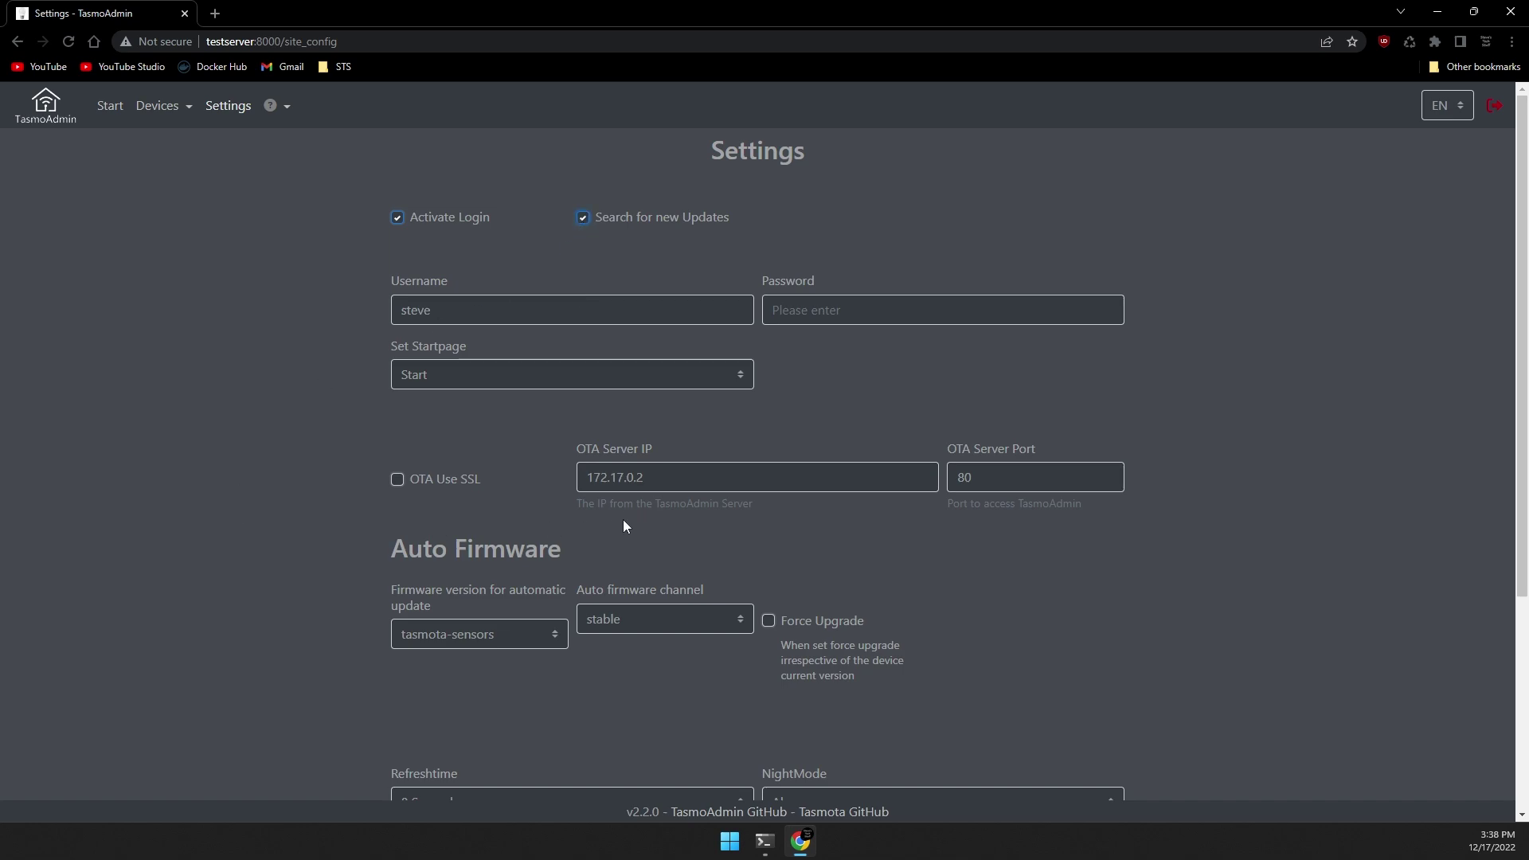
left_click_drag(643, 477, 511, 486)
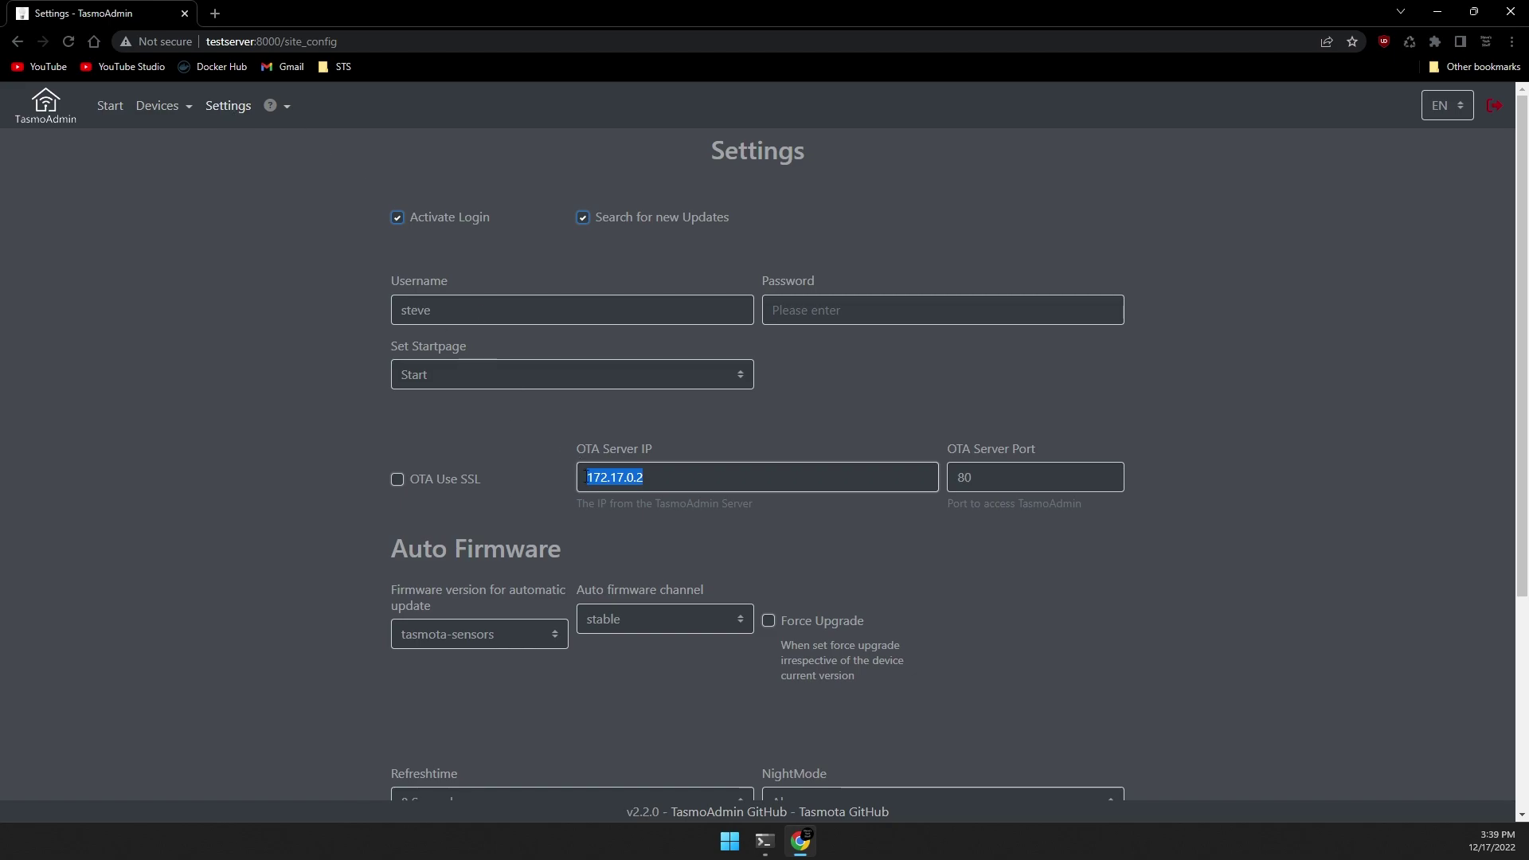
Find the server address 192.168.1.171 with 'ip address show' and paste it as OTA Server IP.
left_click(764, 840)
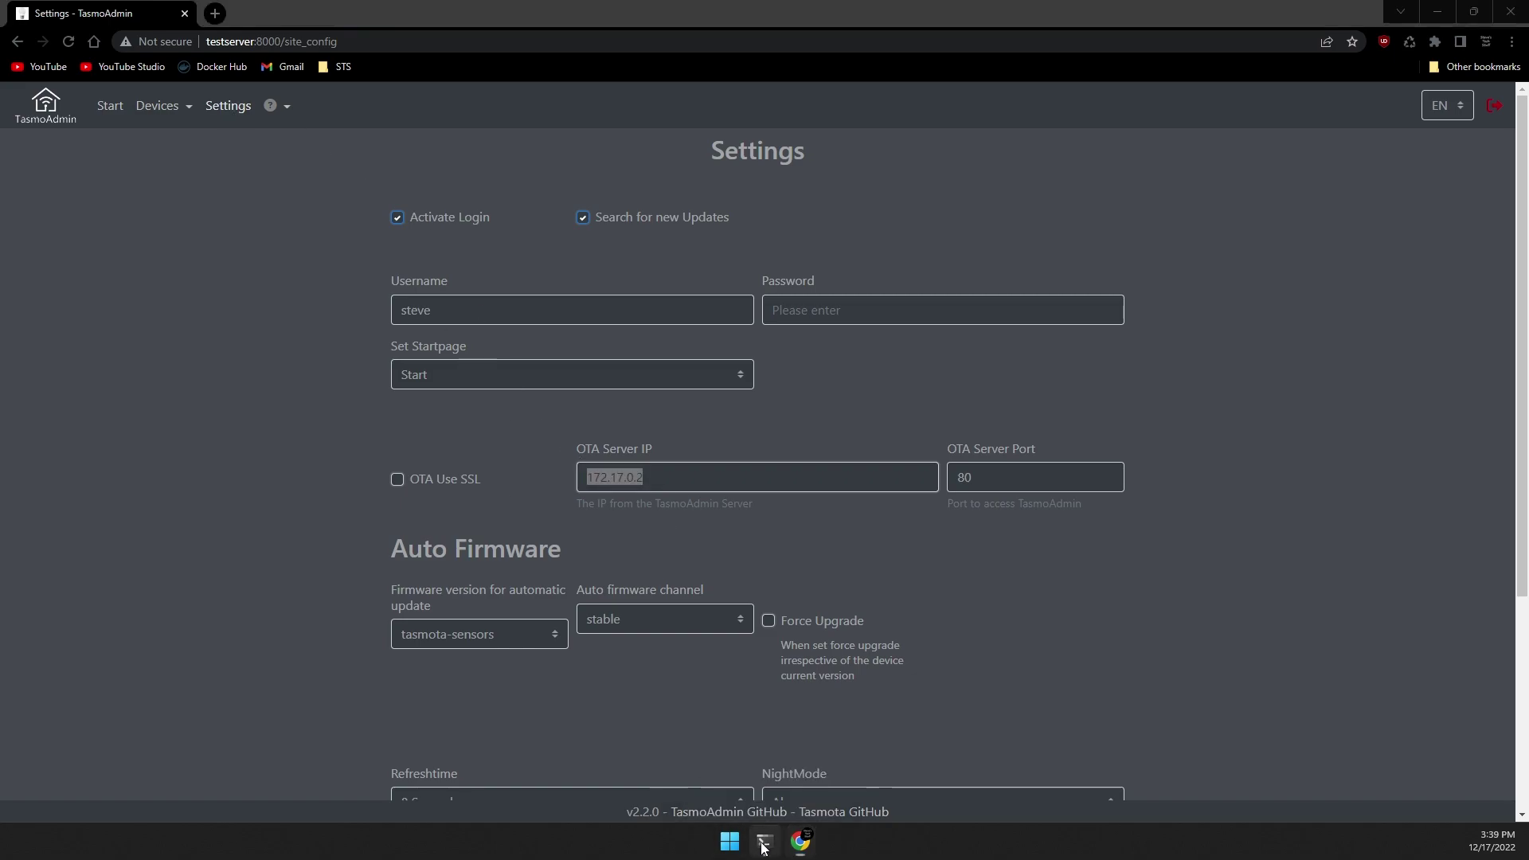
type("ip ad")
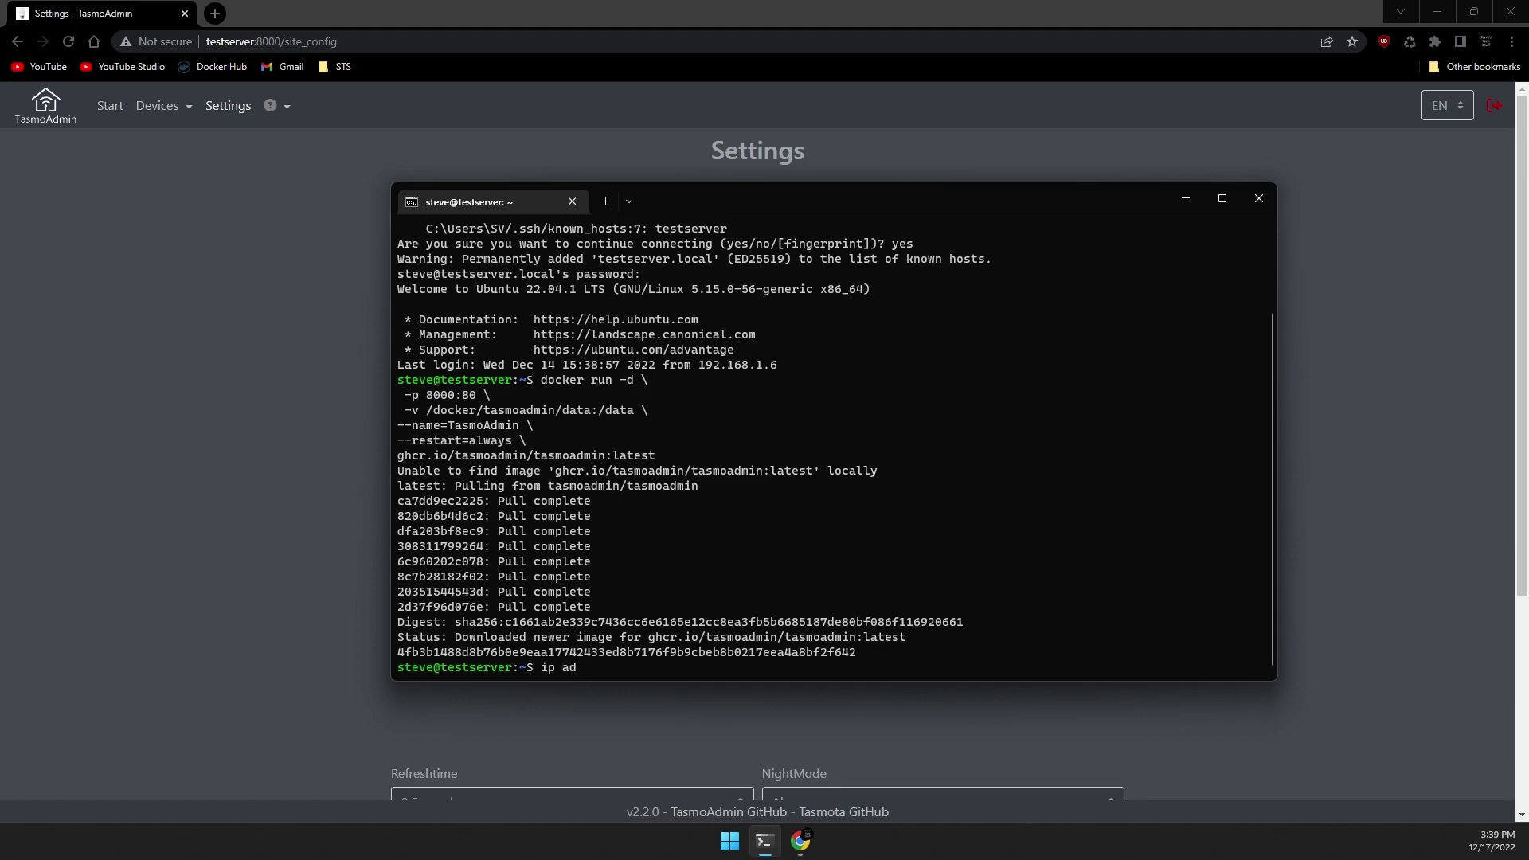
type("drres")
key("BackSpace")
key("BackSpace")
key("BackSpace")
type("ess show")
key("Return")
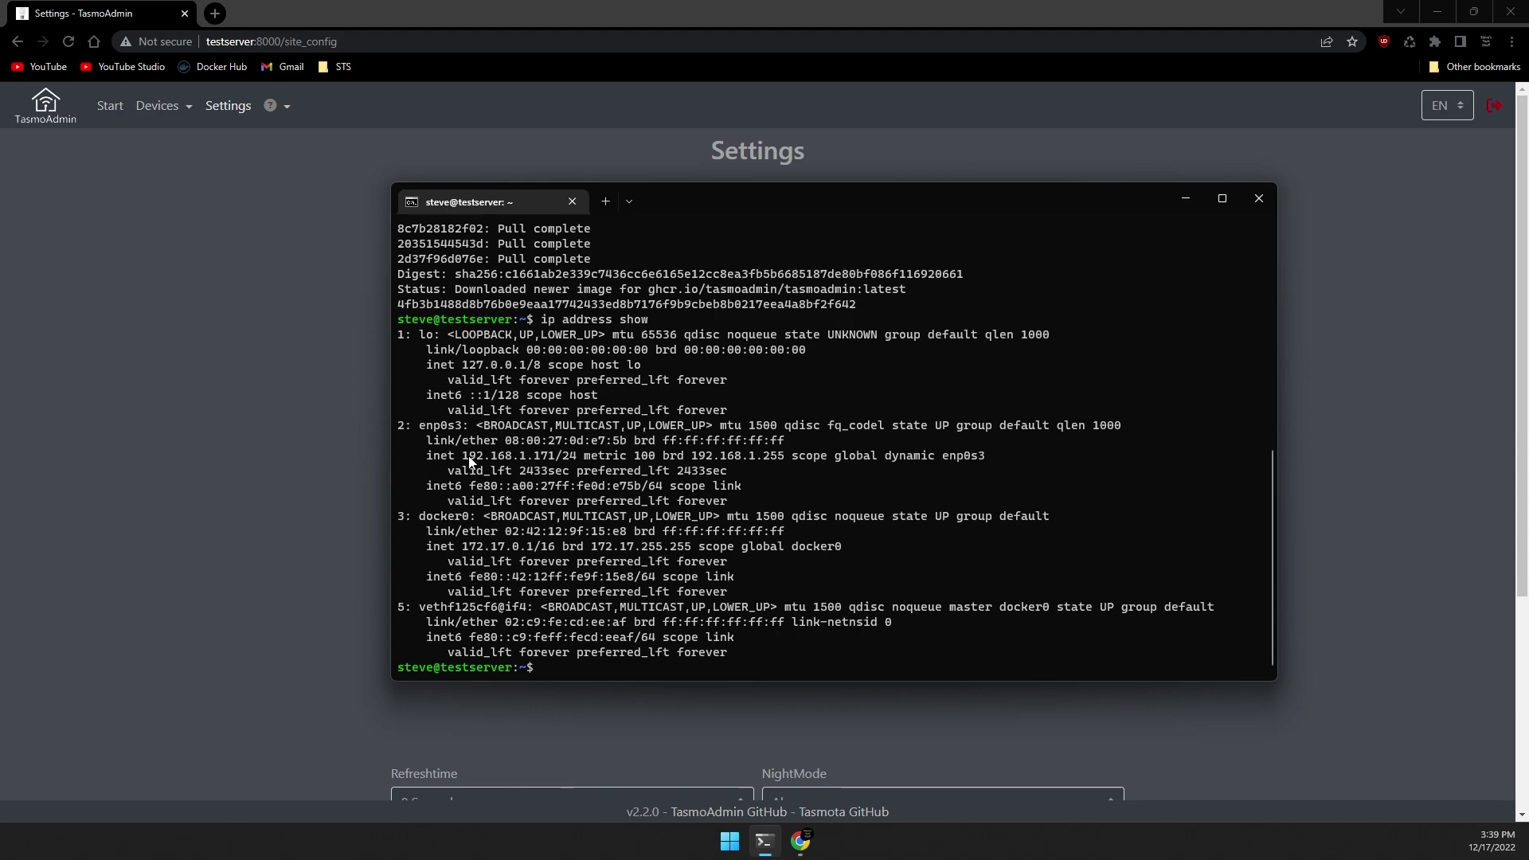
left_click_drag(462, 457, 556, 464)
right_click(555, 465)
key("alt+Tab")
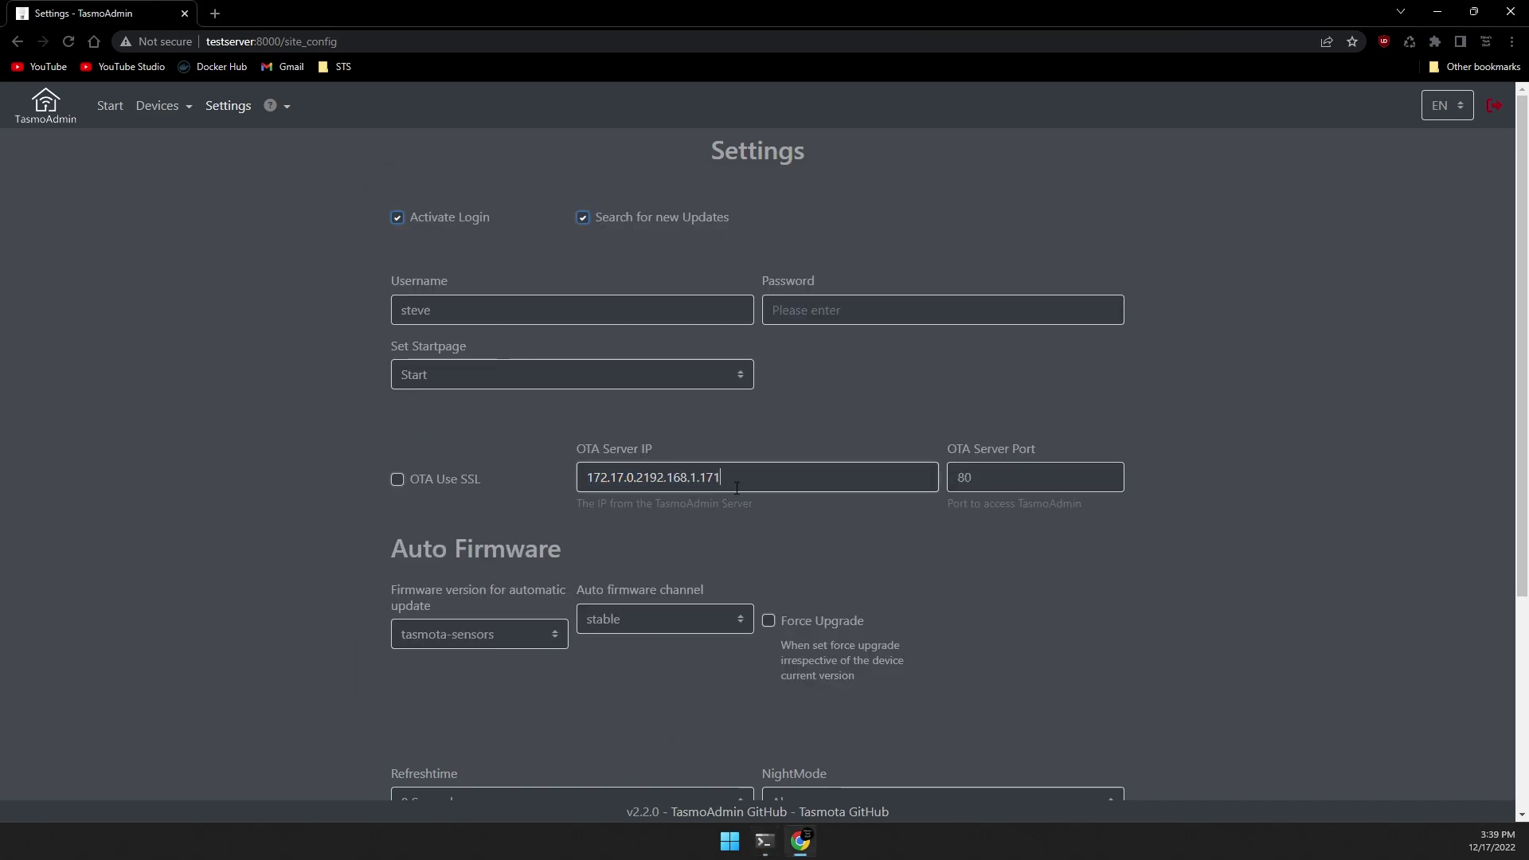
left_click_drag(735, 488, 414, 466)
type("192.168.1.171")
Copy host port 8000 from the earlier docker run command.
left_click(764, 840)
scroll(507, 320, "up", 6)
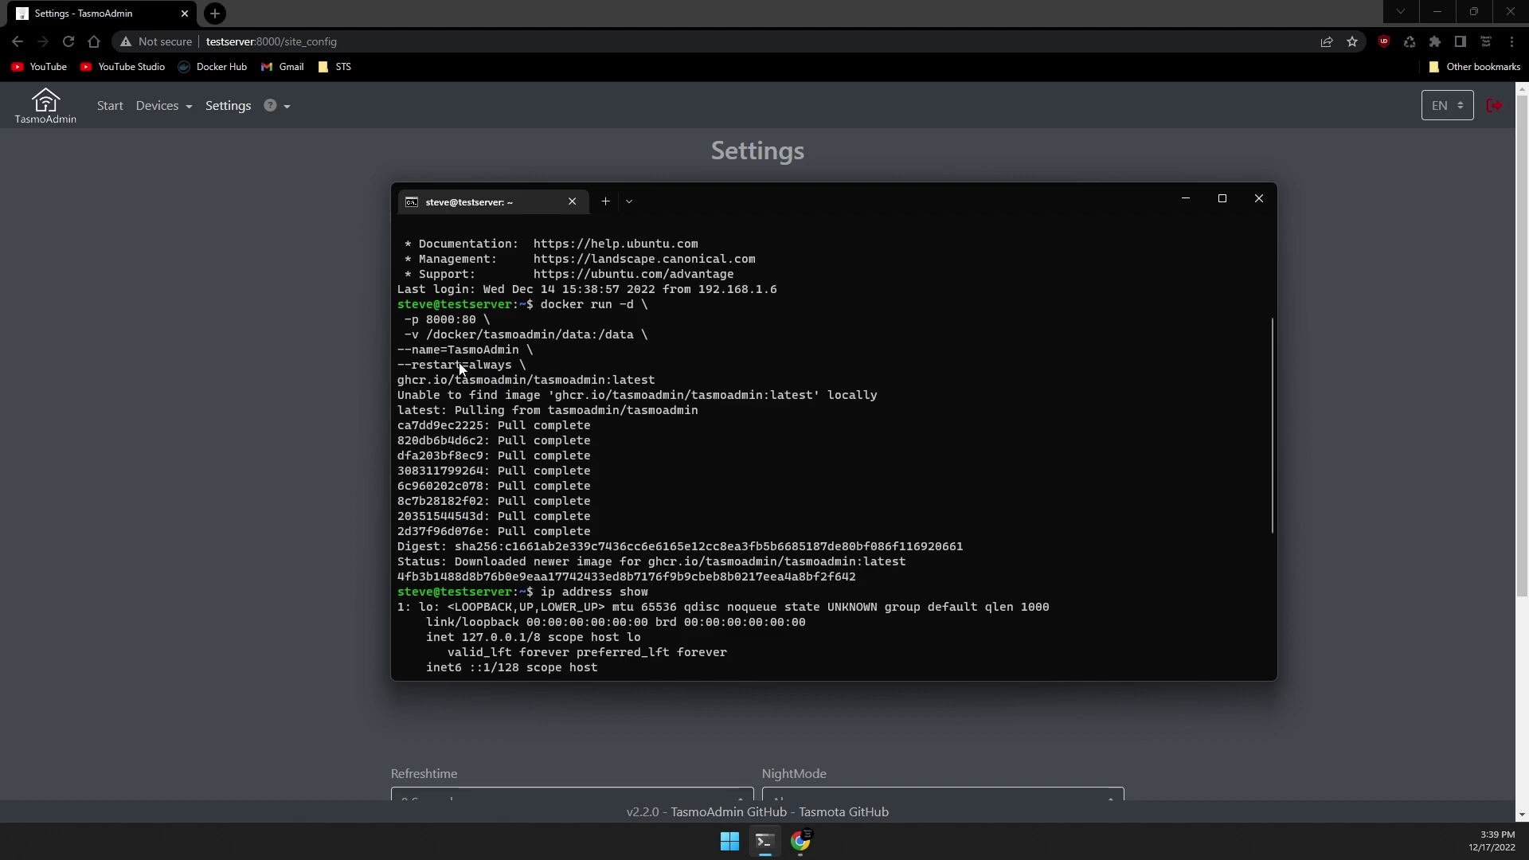
left_click_drag(419, 320, 466, 327)
key("alt+Tab")
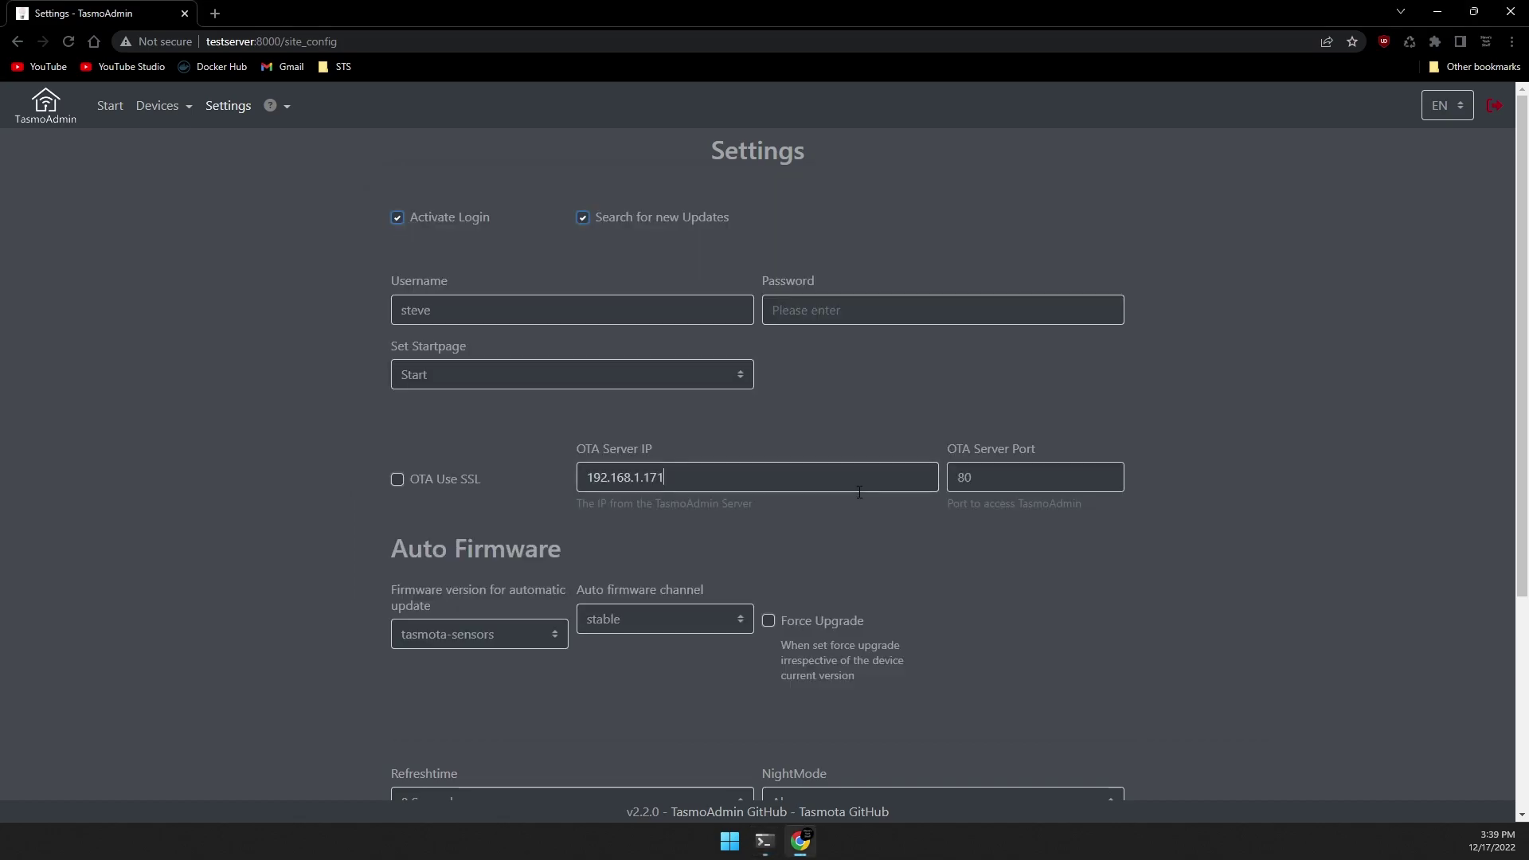
Set OTA Server Port 8000, auto-update firmware 'tasmota' on the stable channel, and save.
key("Tab")
type("8000")
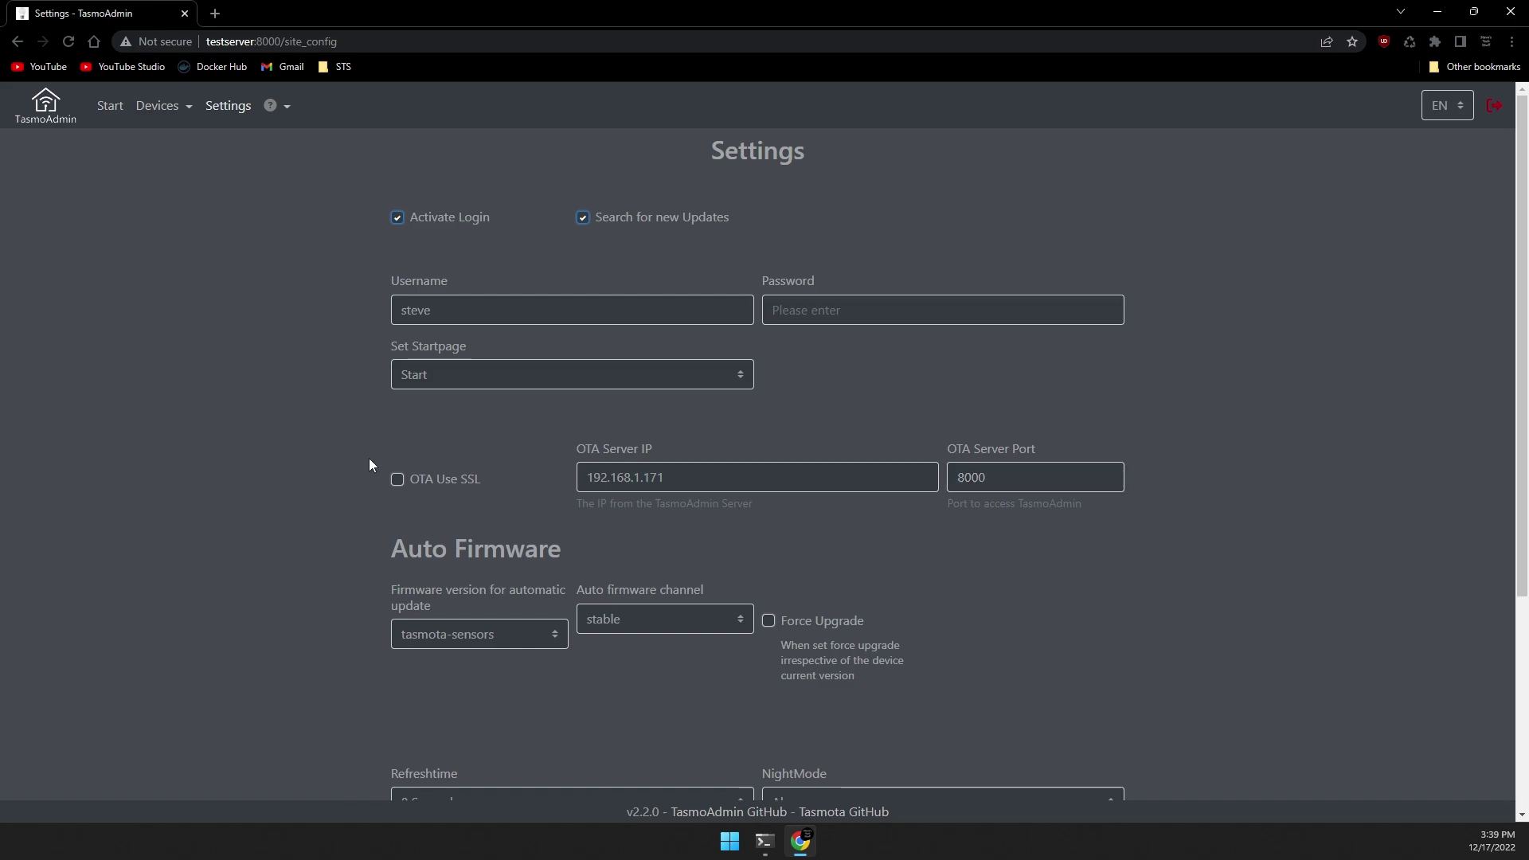
scroll(374, 517, "down", 2)
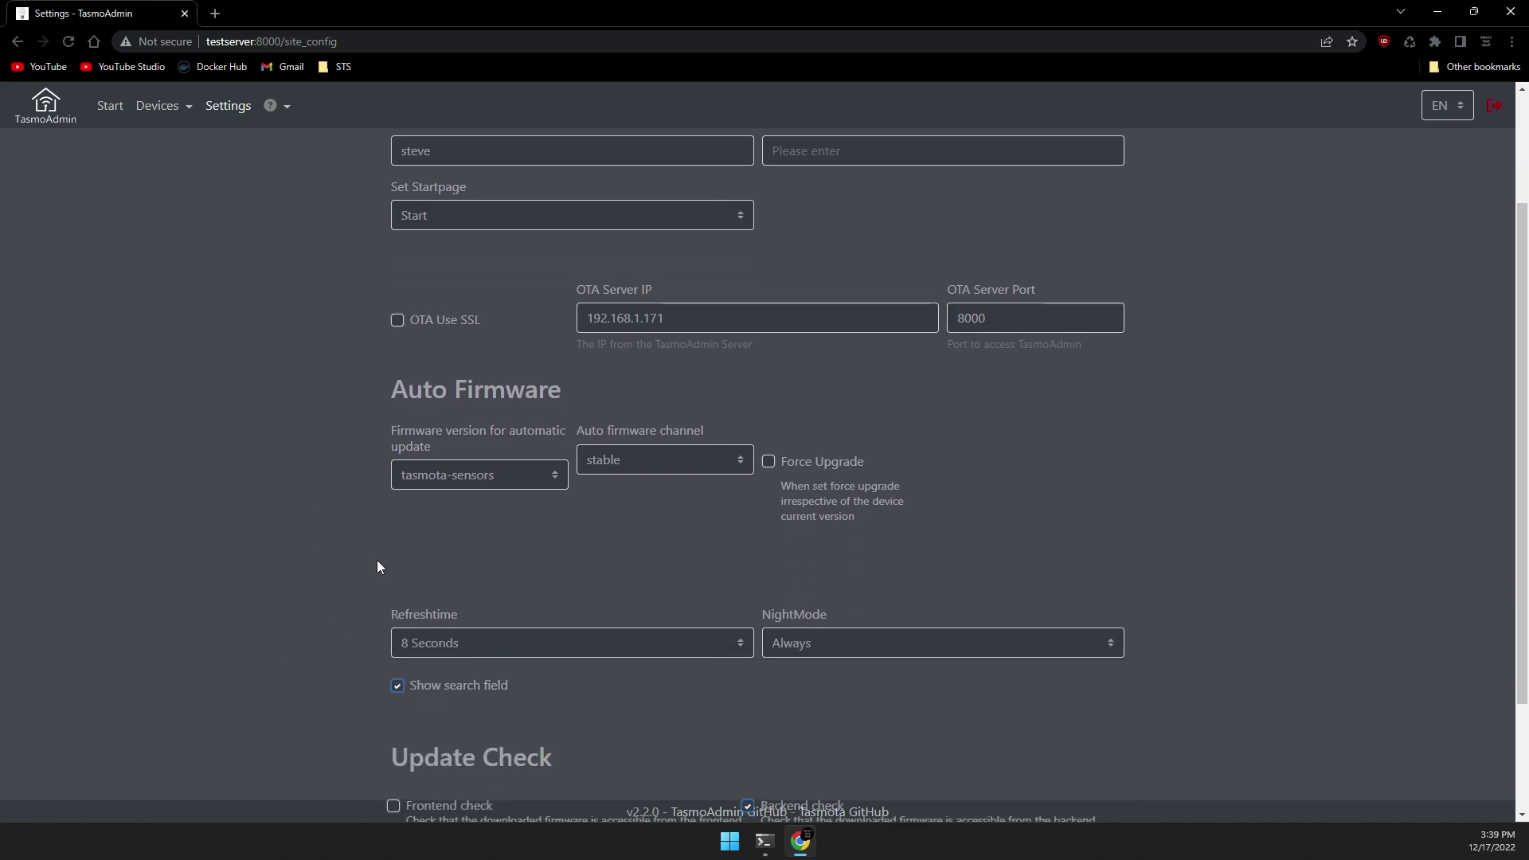
left_click(433, 481)
left_click(446, 310)
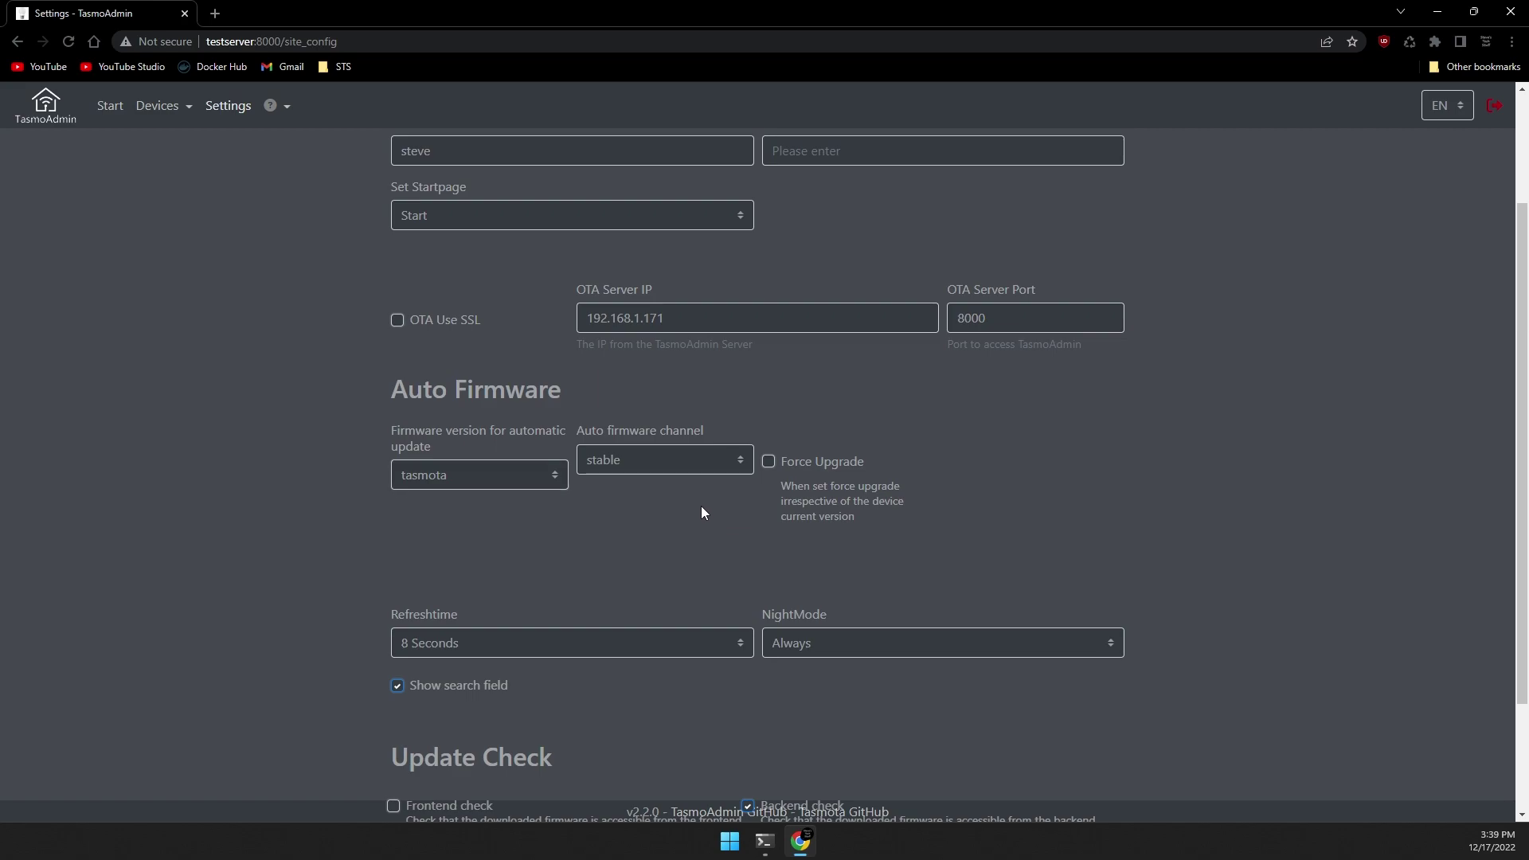
left_click(675, 468)
left_click(657, 487)
scroll(653, 509, "down", 2)
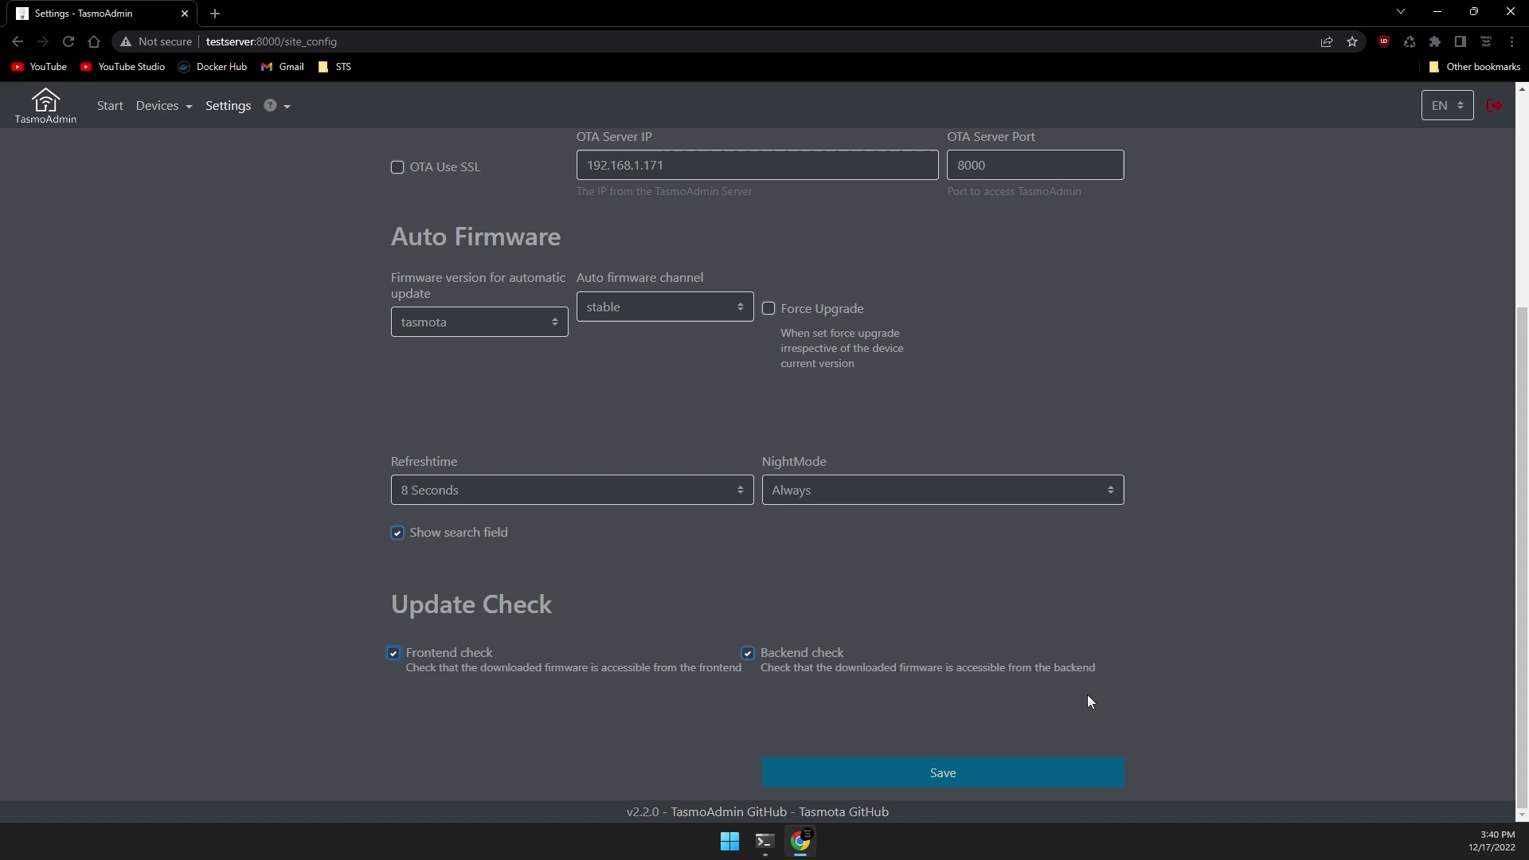
left_click(862, 783)
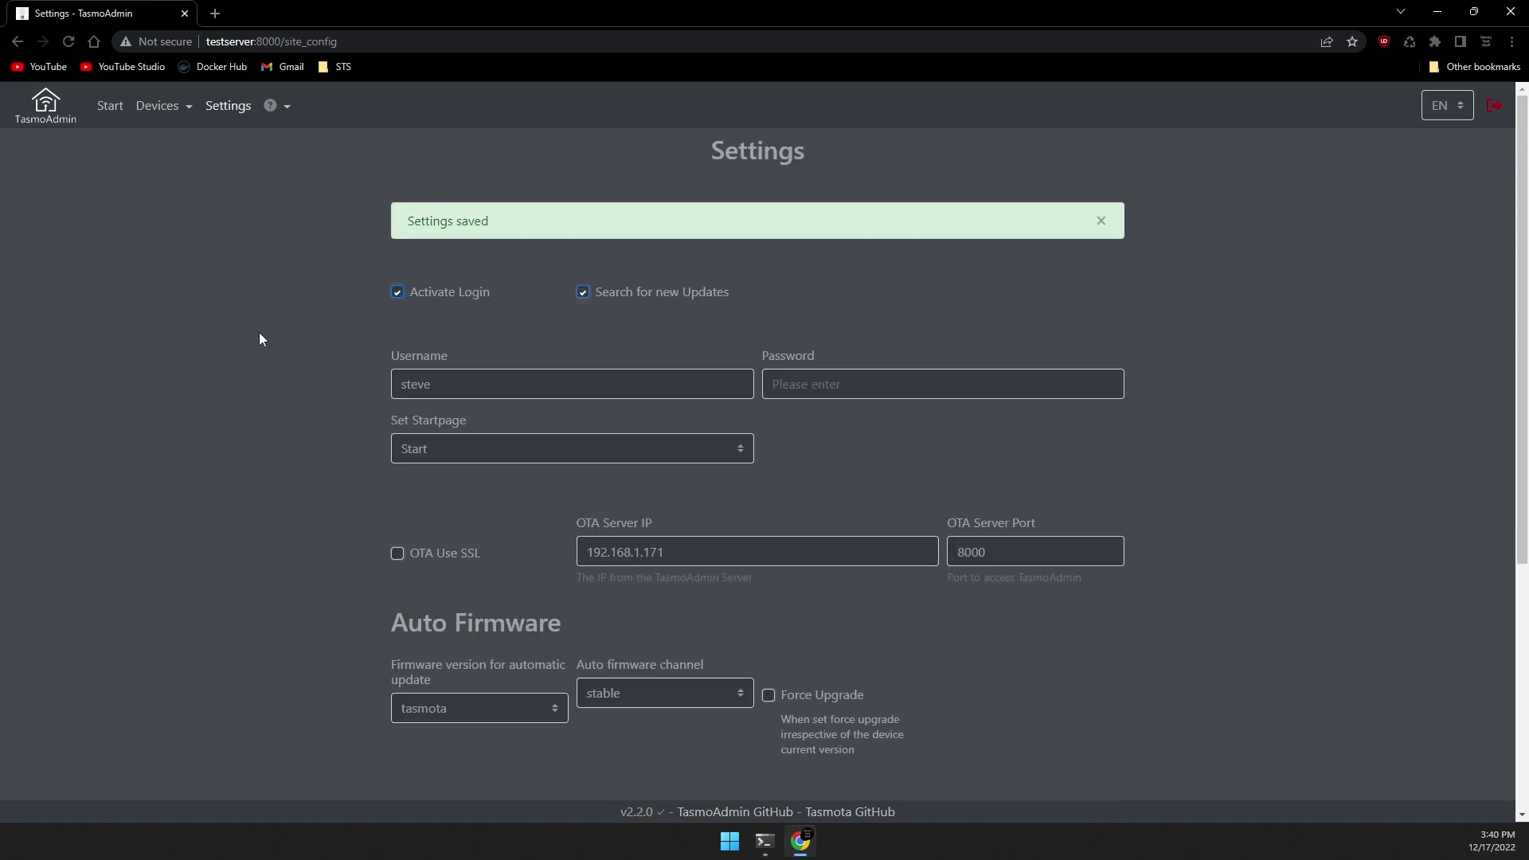
Download Tasmota 12.3.1 automatically from GitHub and mark Front Yard Tasmota (10.1.0) for updating.
left_click(159, 106)
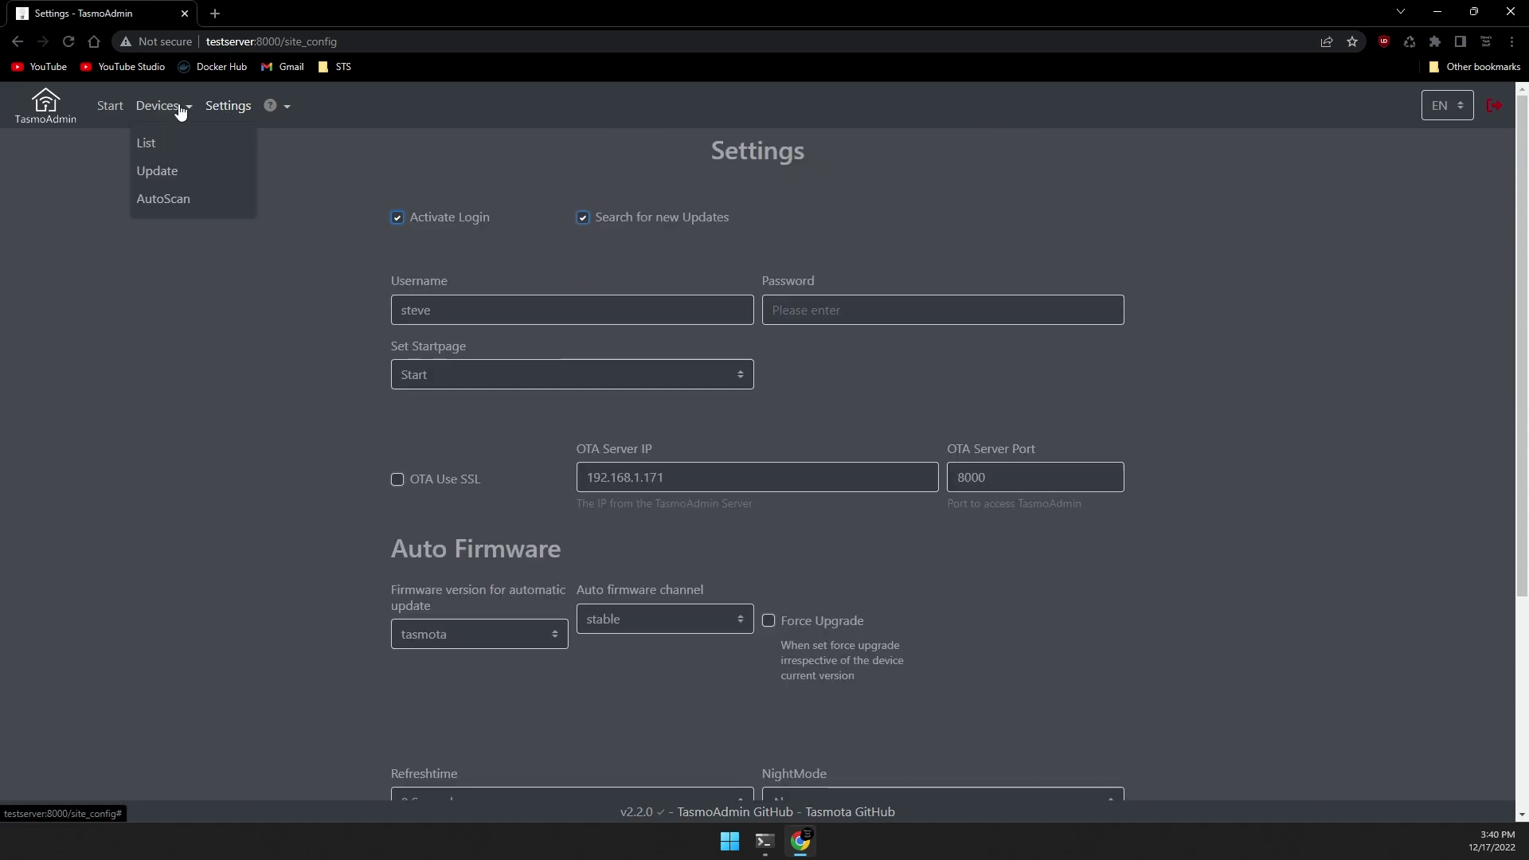
left_click(164, 171)
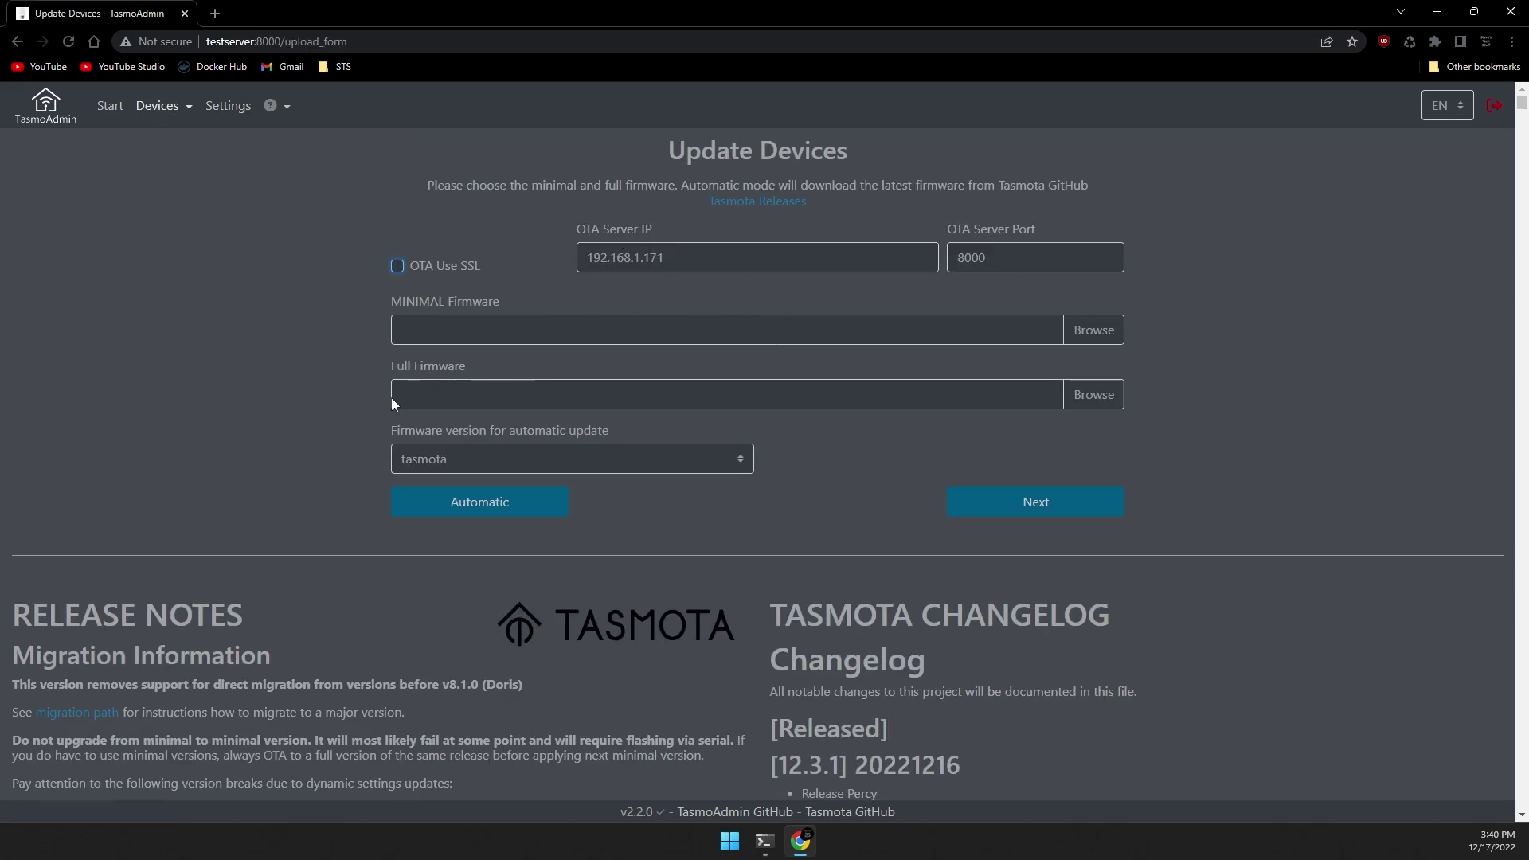
left_click(422, 507)
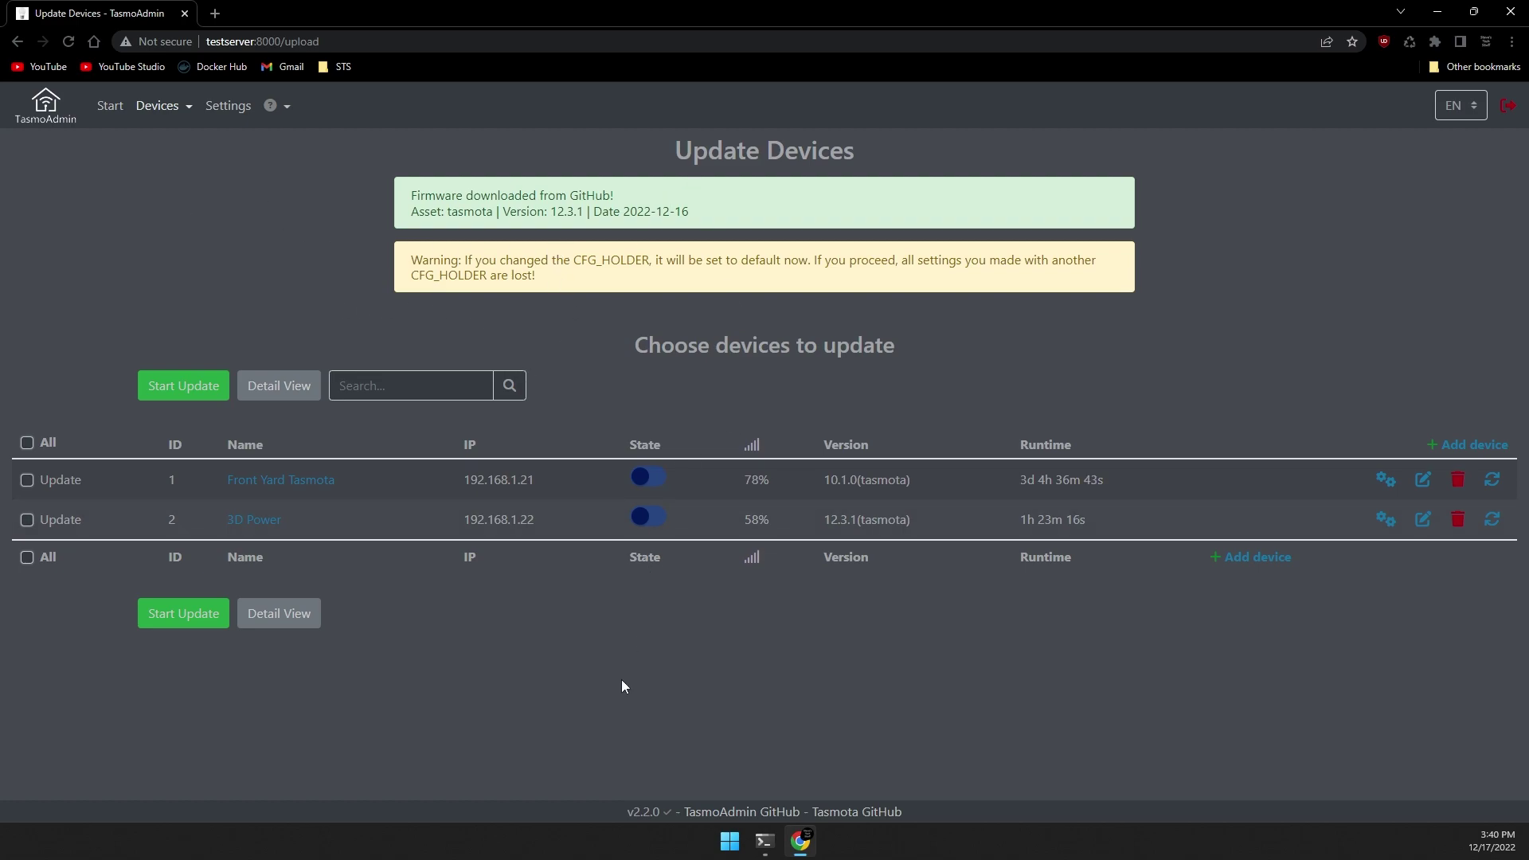
left_click_drag(885, 520, 817, 527)
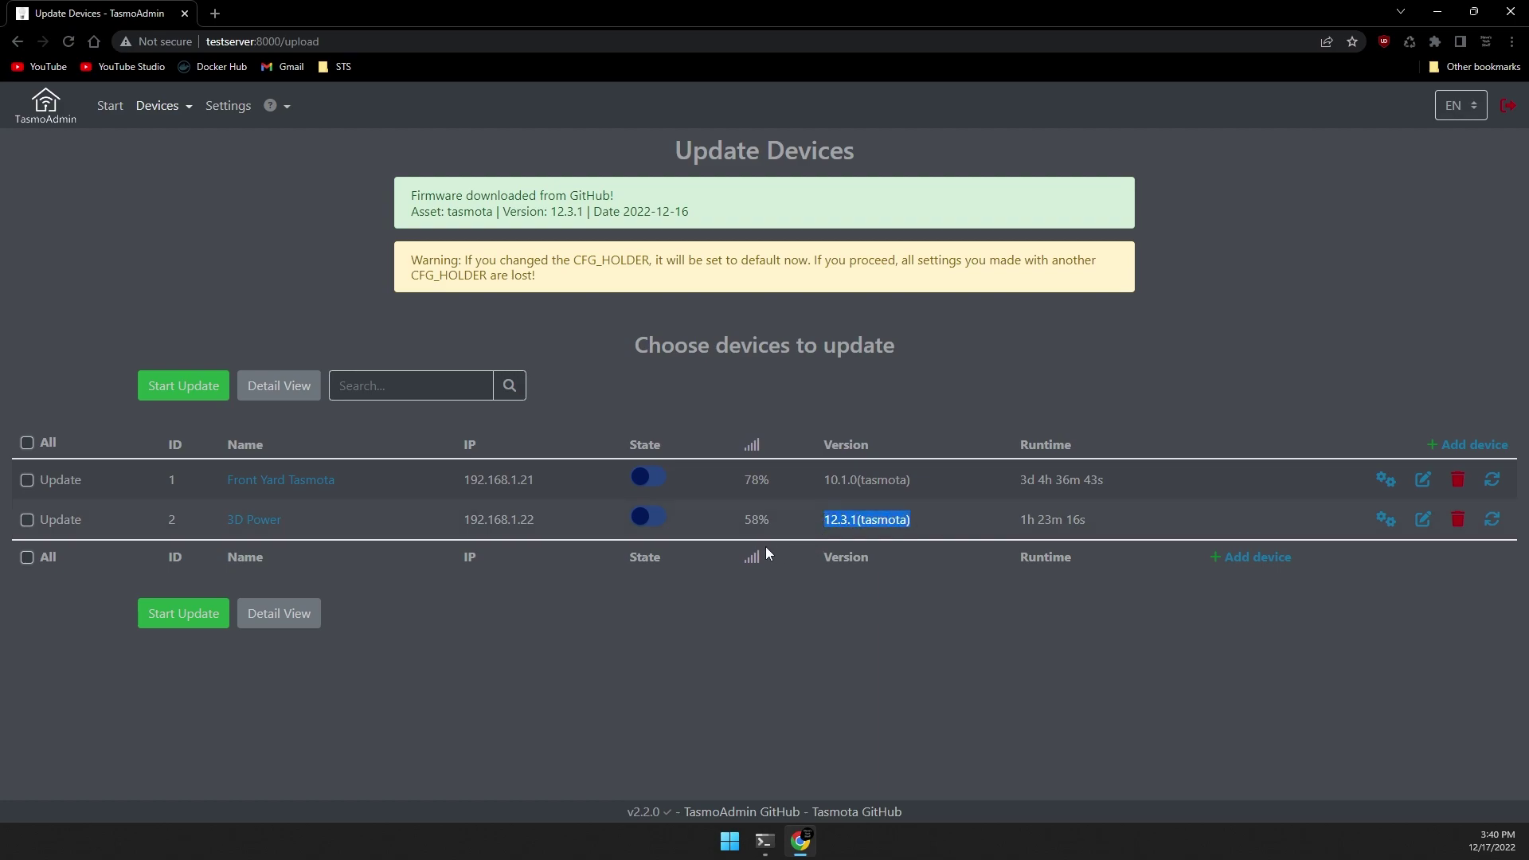
left_click(434, 564)
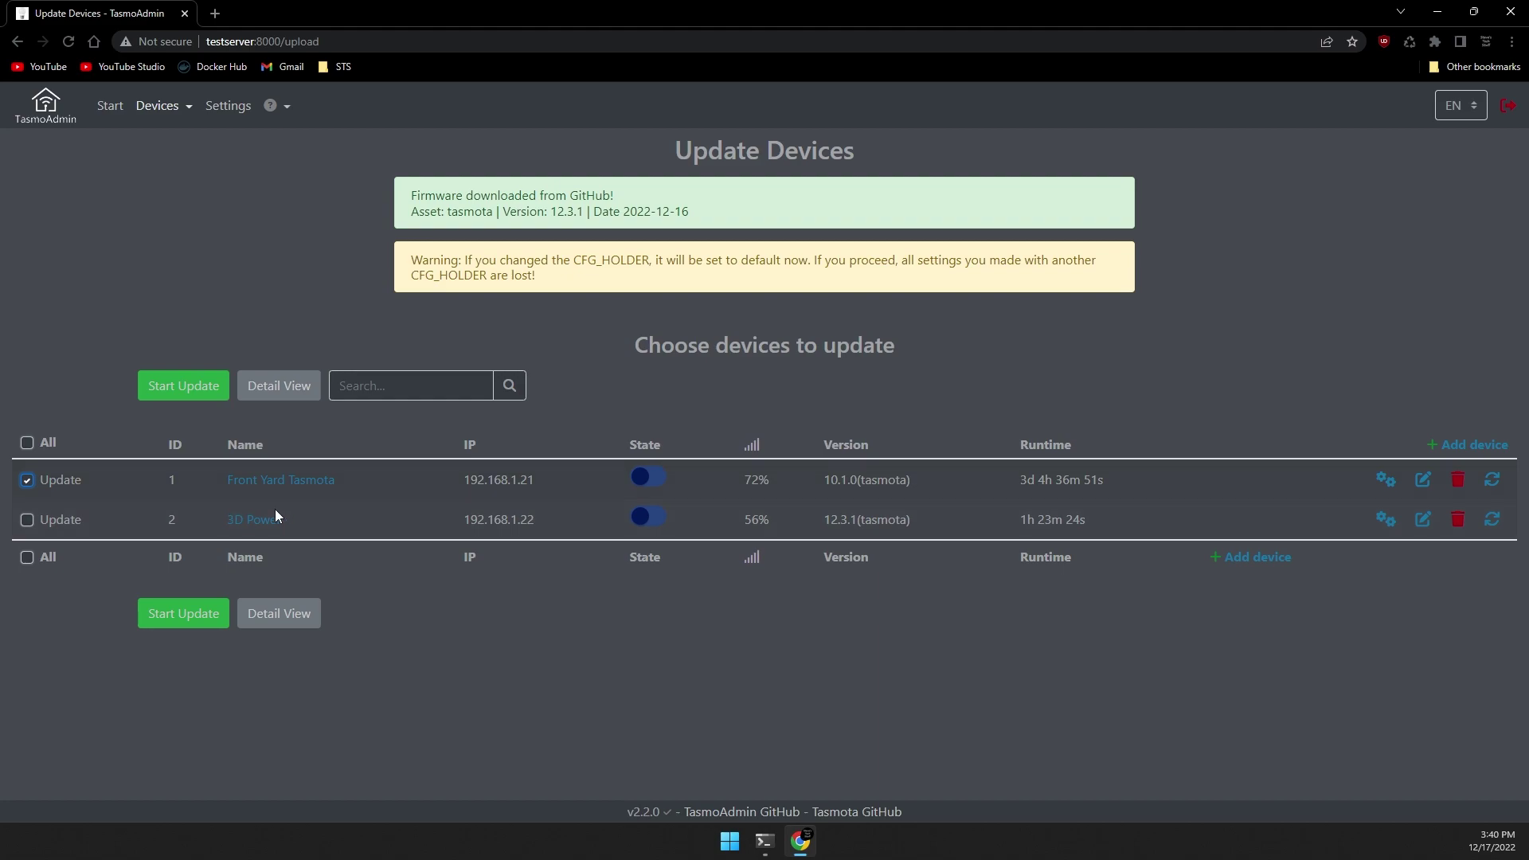
Start the OTA update that moves Front Yard Tasmota from 10.1.0 to 12.3.1.
left_click(160, 398)
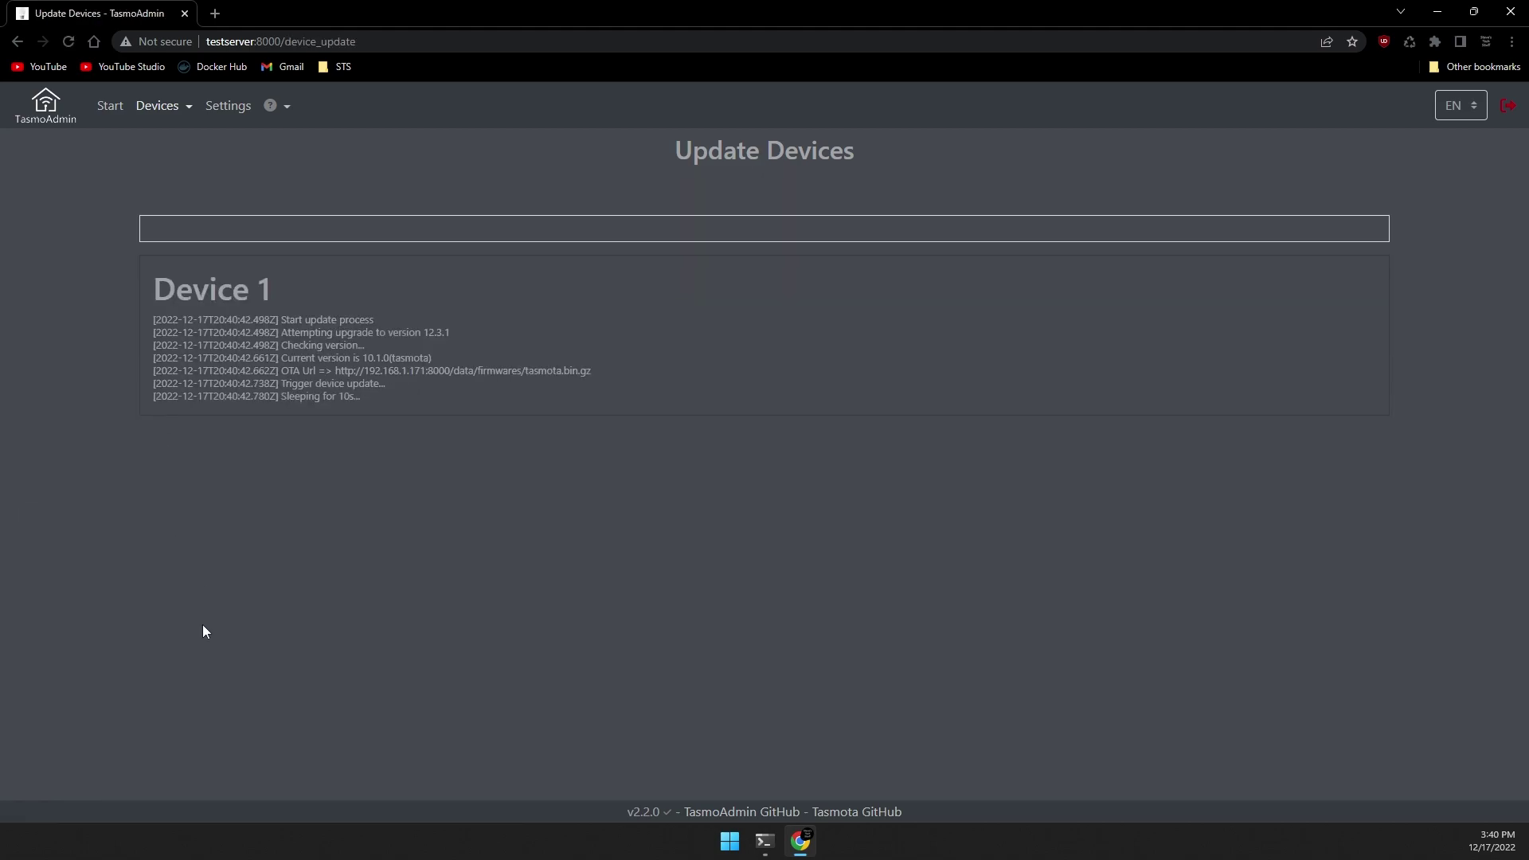